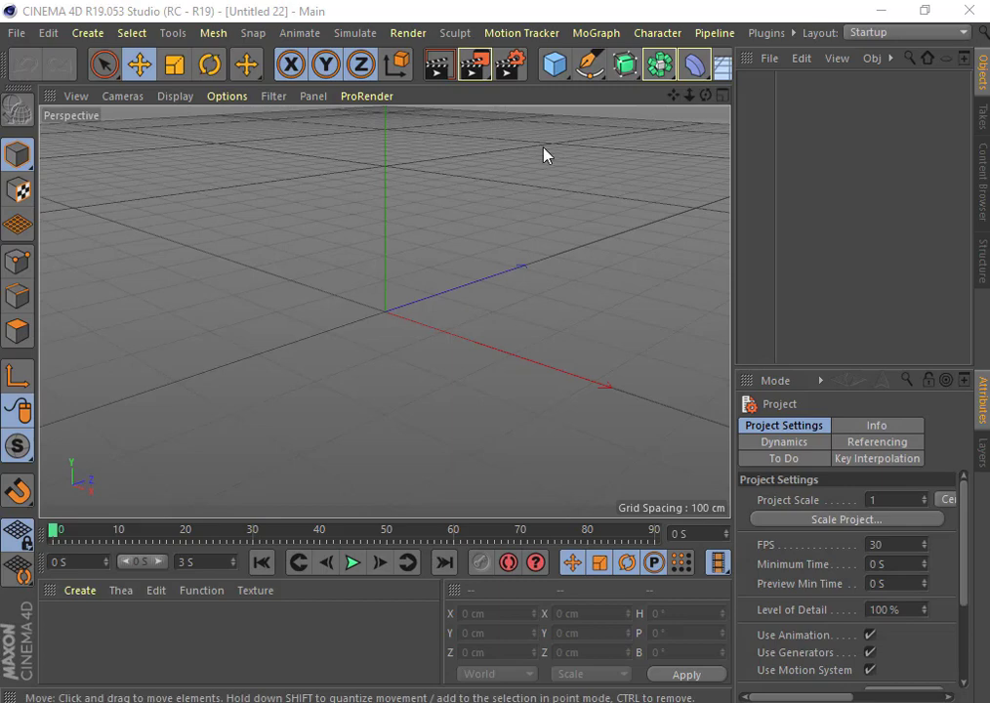
Add a 200 cm radius Circle spline and set its plane to XZ so it lies flat
click(592, 75)
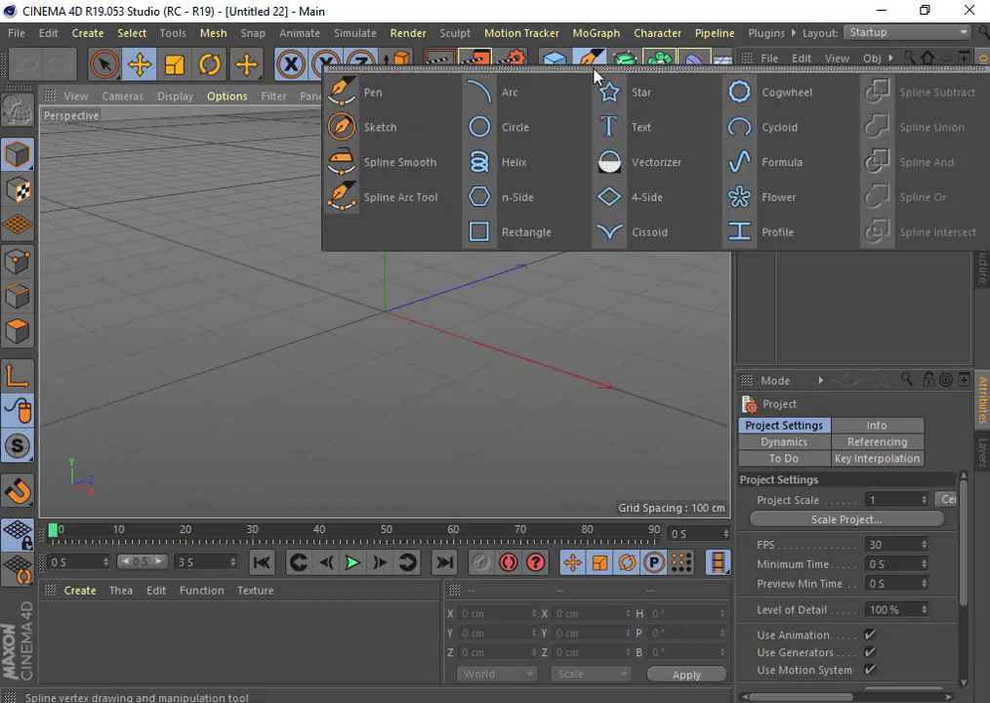
click(514, 129)
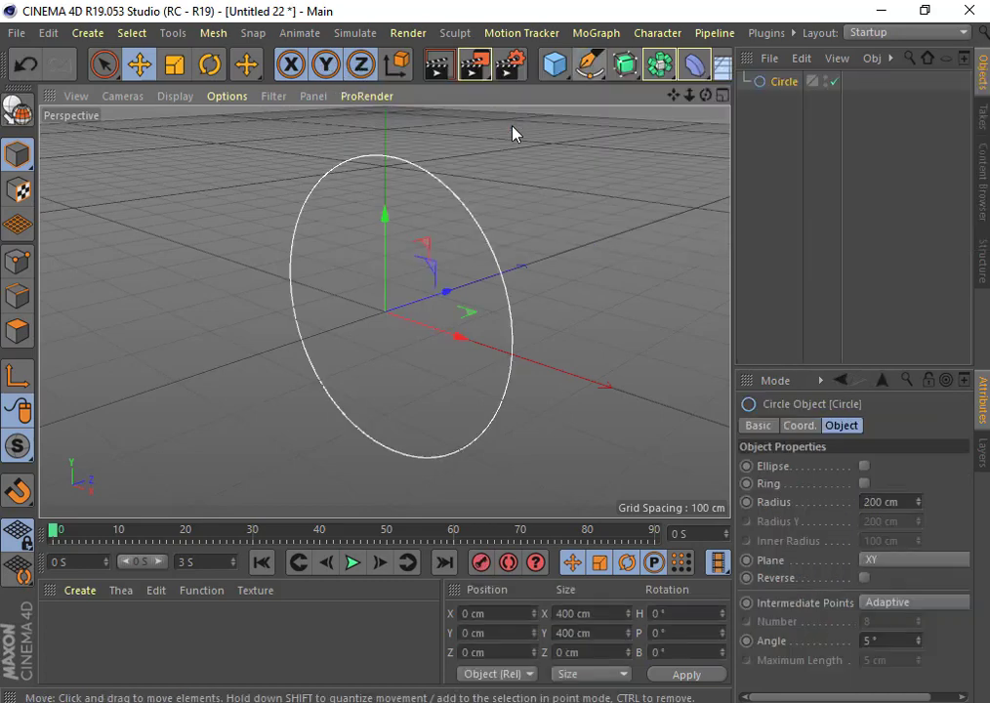
click(914, 560)
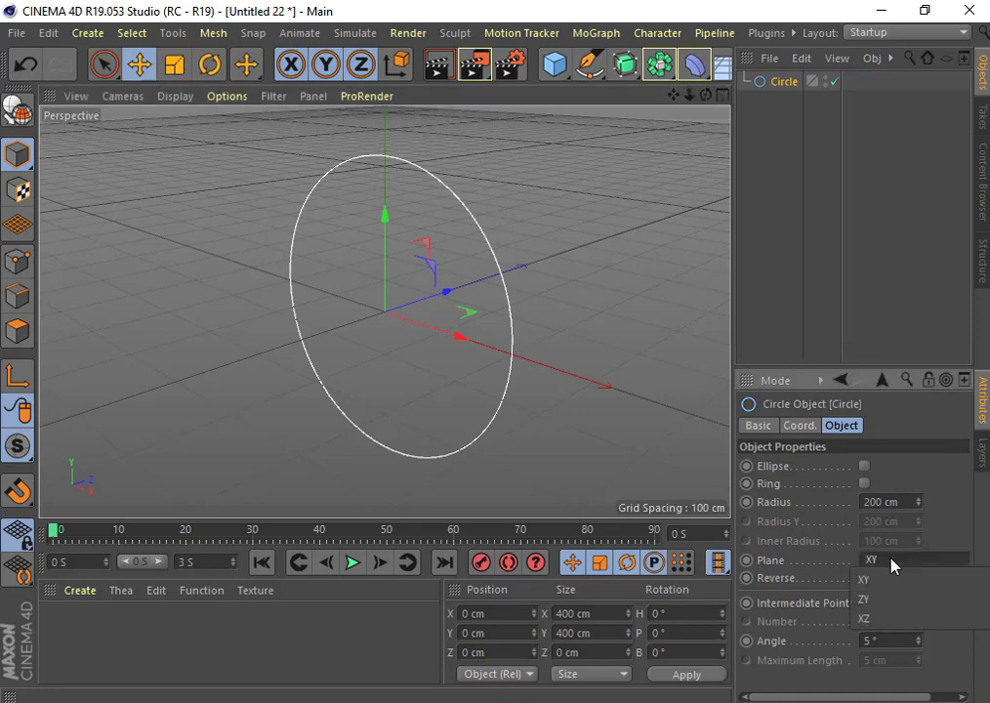
click(883, 625)
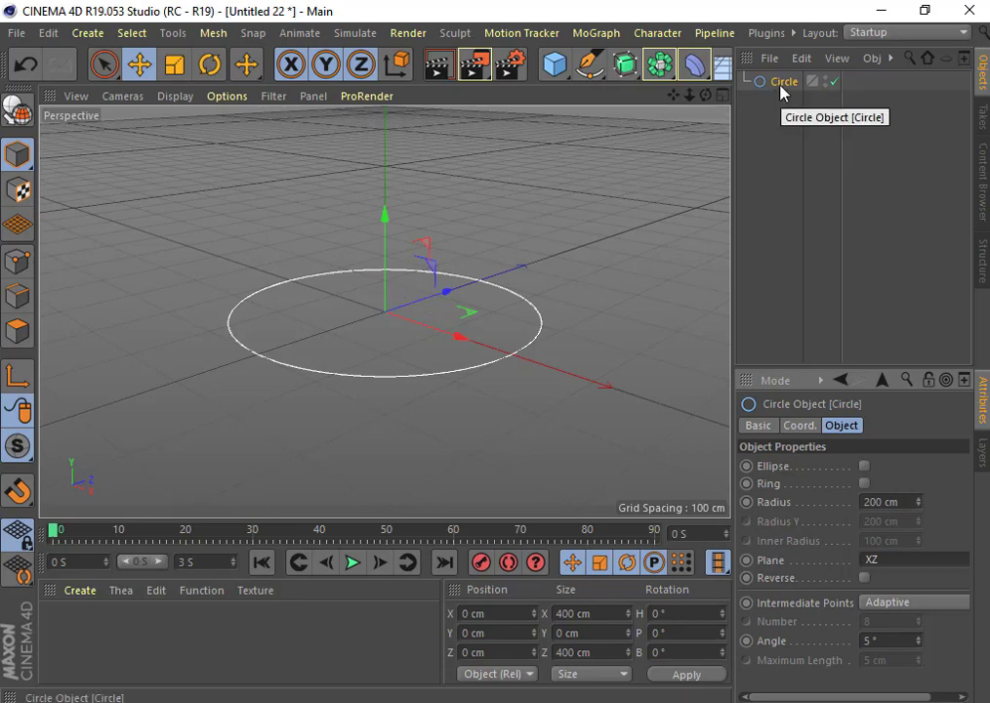
Duplicate the circle as Circle.1, raise it about 96 cm along Y, and select both circles
drag(782, 92, 785, 109)
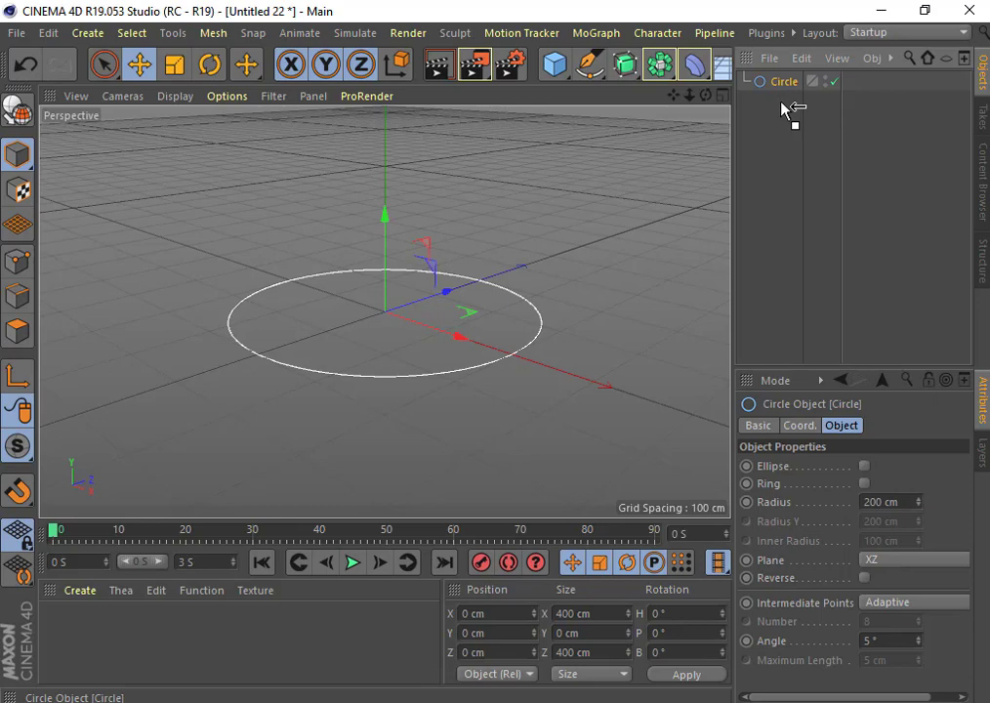
drag(786, 109, 771, 73)
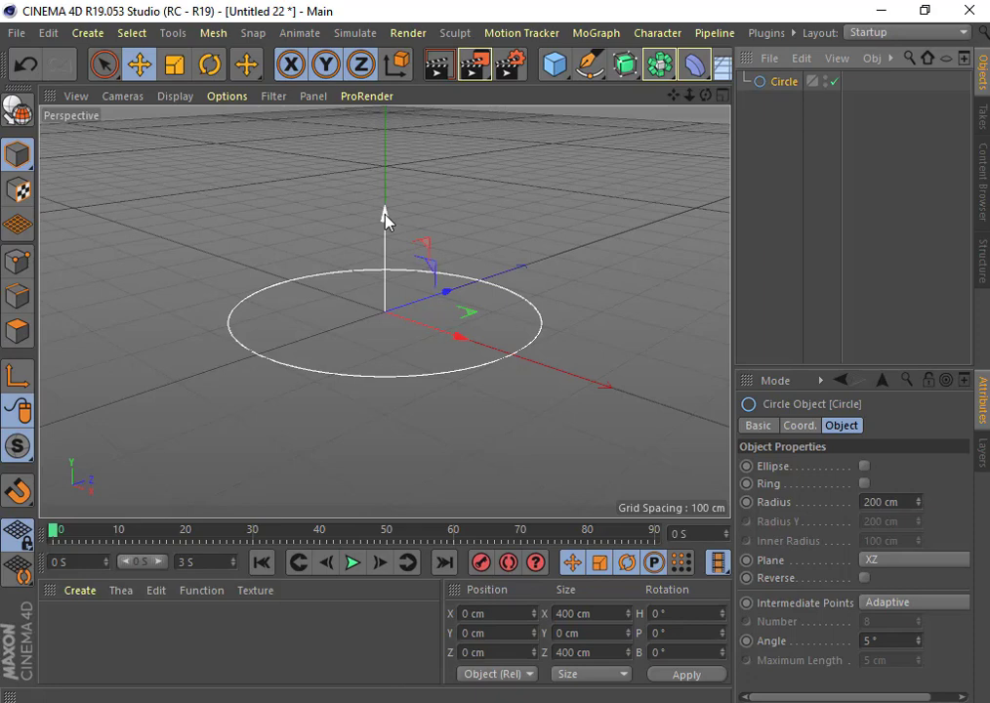
ctrl+drag(384, 209, 400, 146)
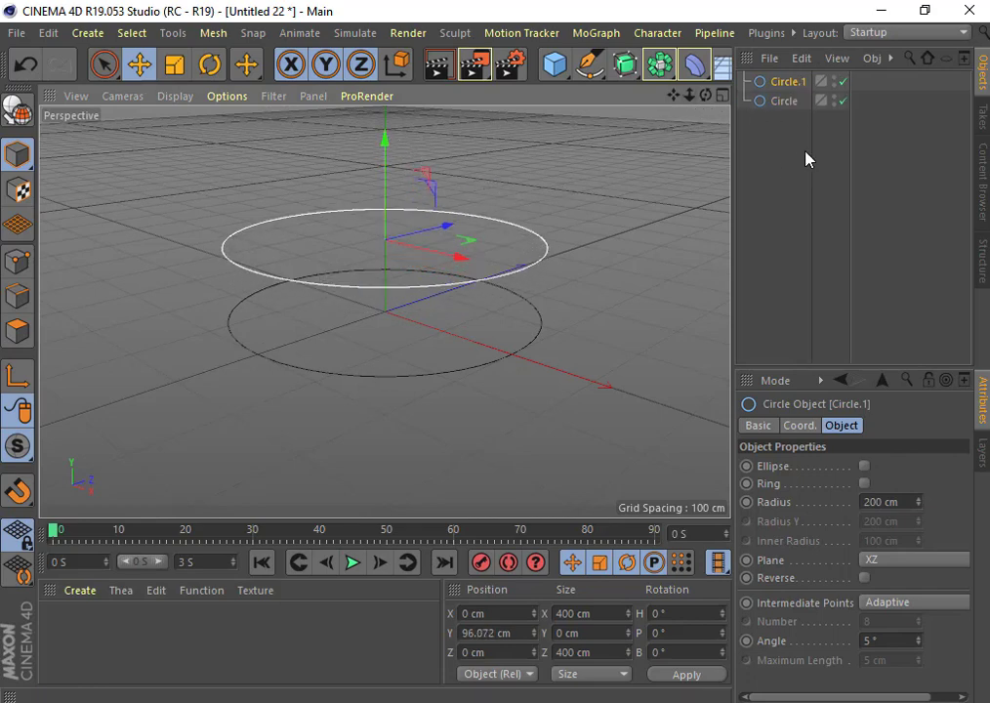
drag(846, 139, 758, 74)
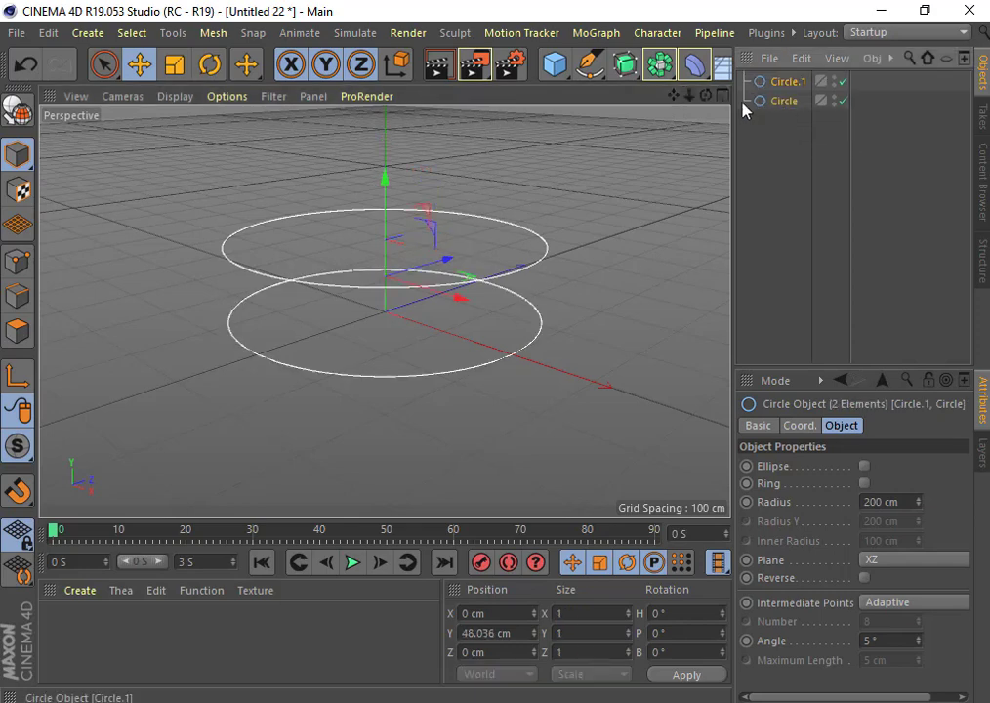
Scale both circles down to a 126.2 cm radius and lower them slightly along Y
click(179, 68)
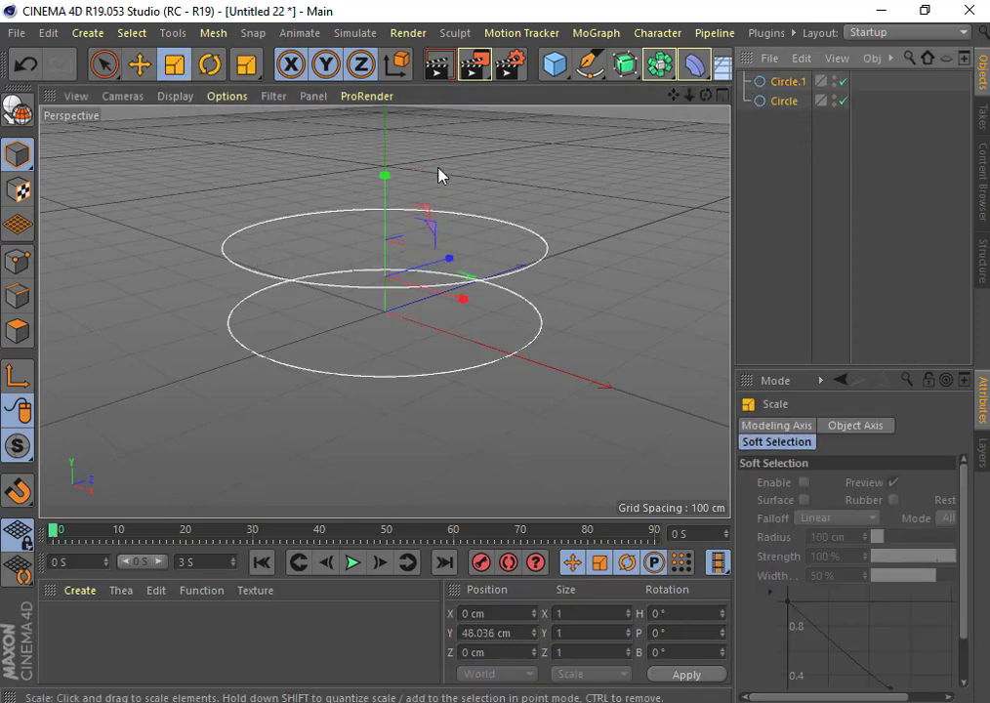
drag(627, 203, 359, 291)
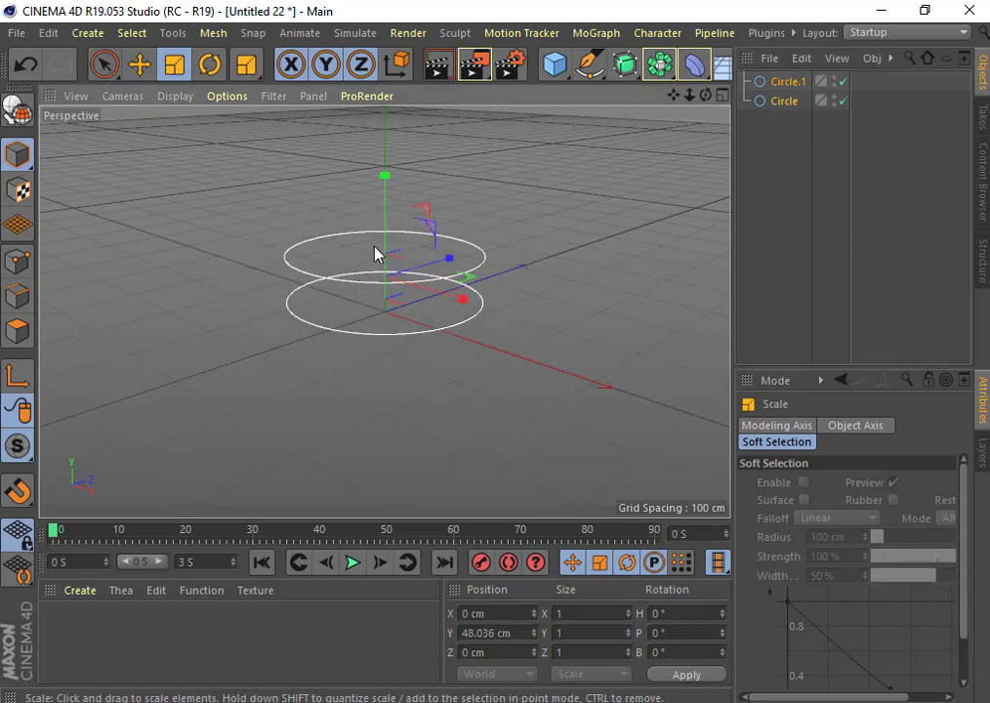
click(136, 69)
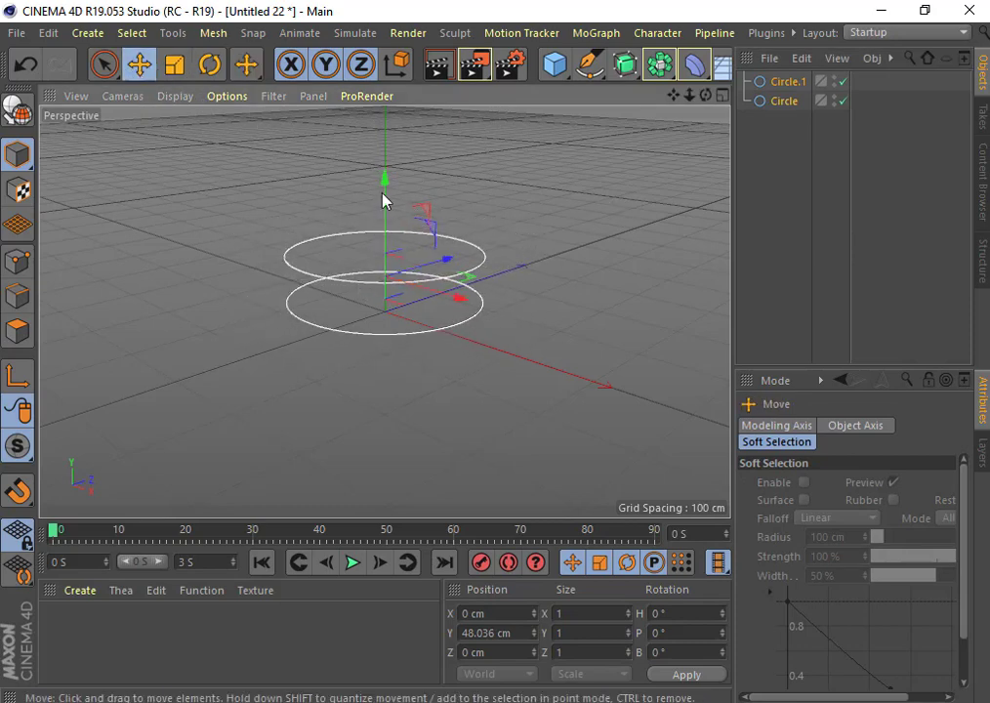
mouse_move(385, 181)
mouse_down()
mouse_move(382, 161)
mouse_move(383, 207)
mouse_up()
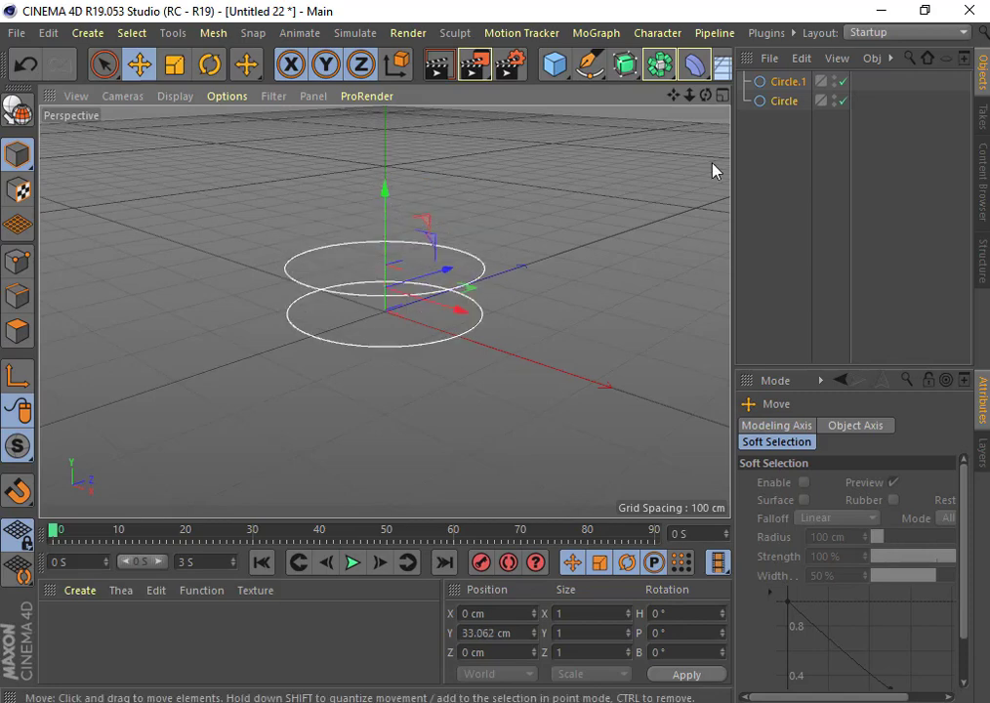
Nudge the lower circle near -9 cm and raise Circle.1 to about Y 125.328 cm
click(786, 81)
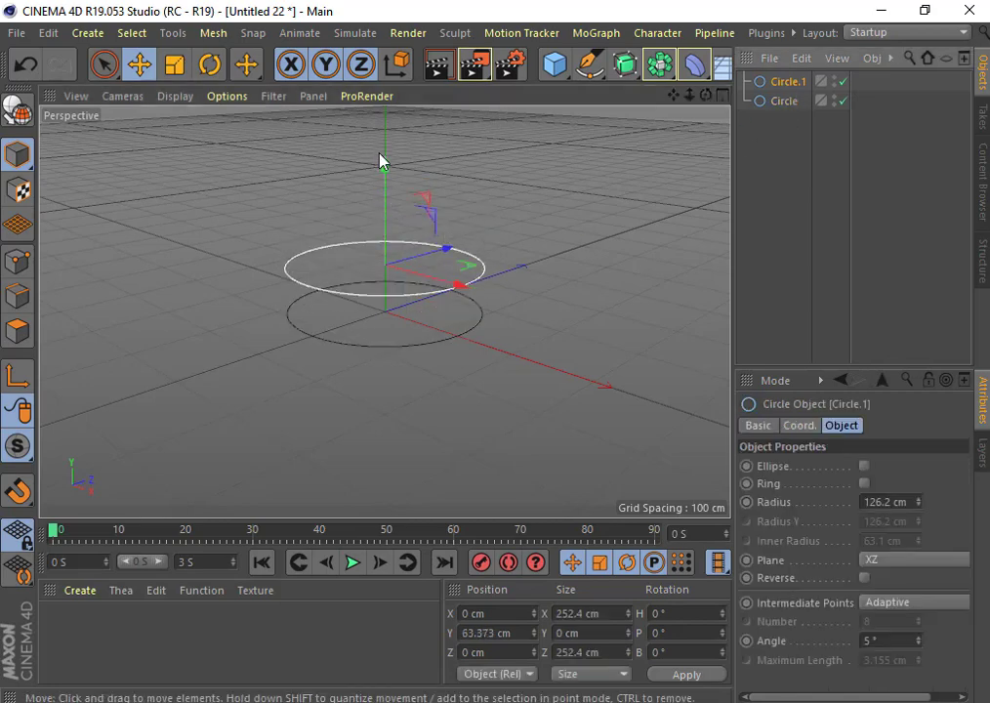
click(785, 100)
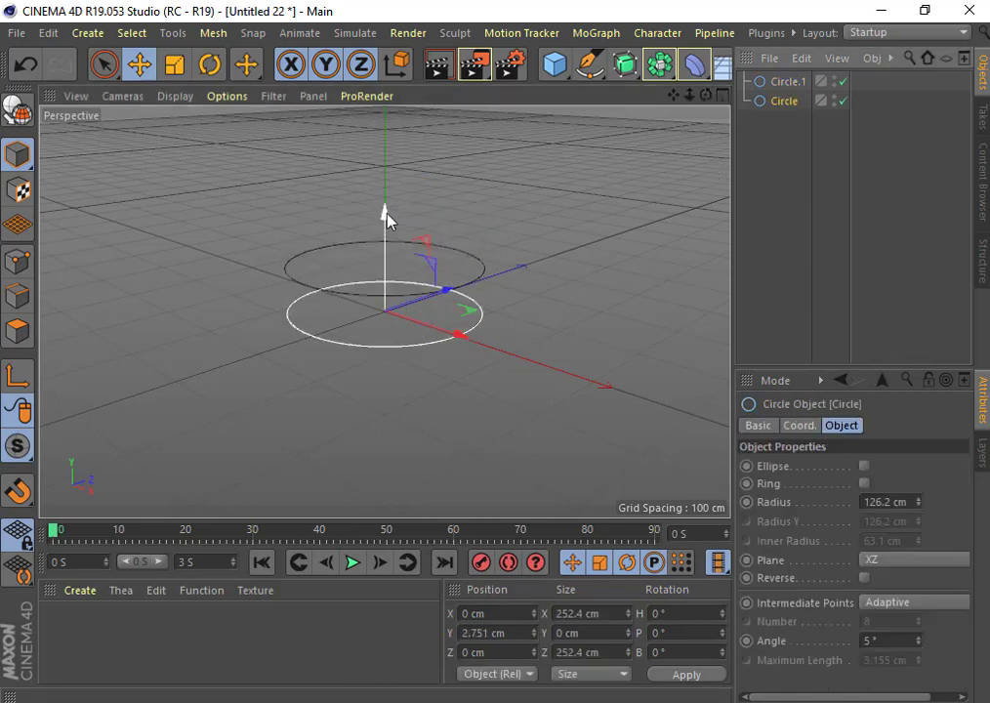
mouse_move(386, 217)
mouse_down()
mouse_move(387, 195)
mouse_move(387, 220)
mouse_up()
click(781, 81)
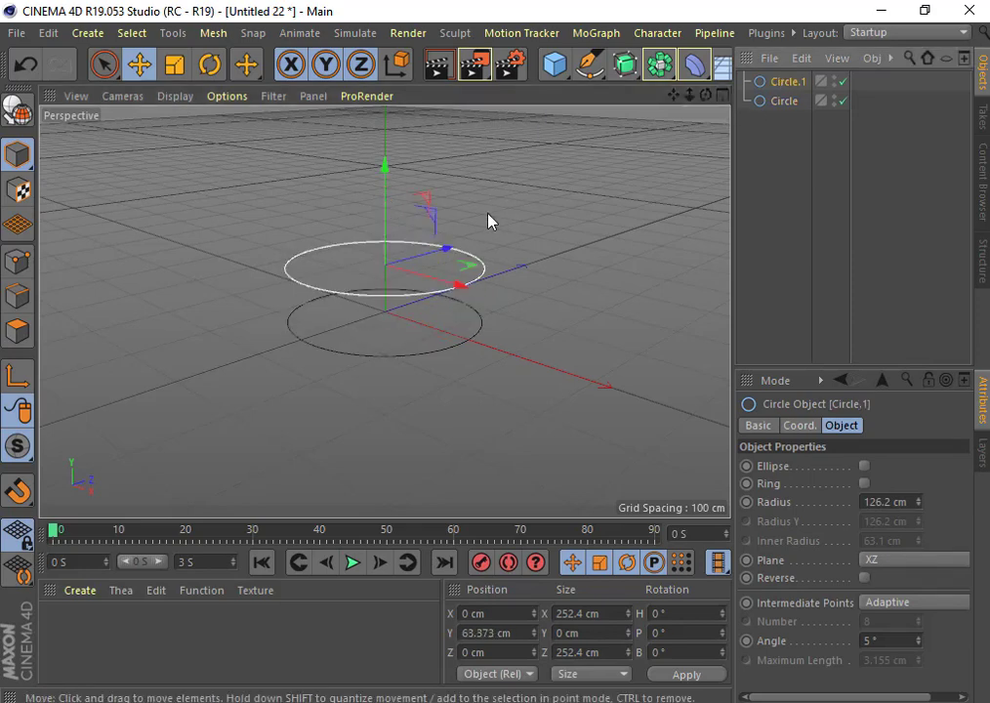
drag(387, 162, 460, 133)
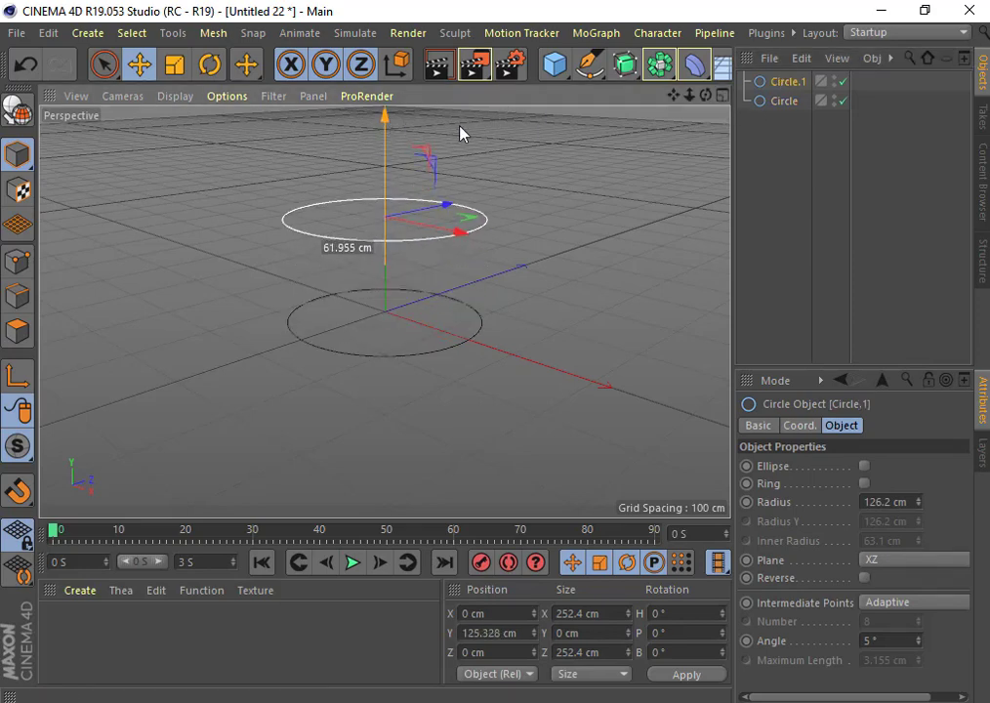
click(784, 102)
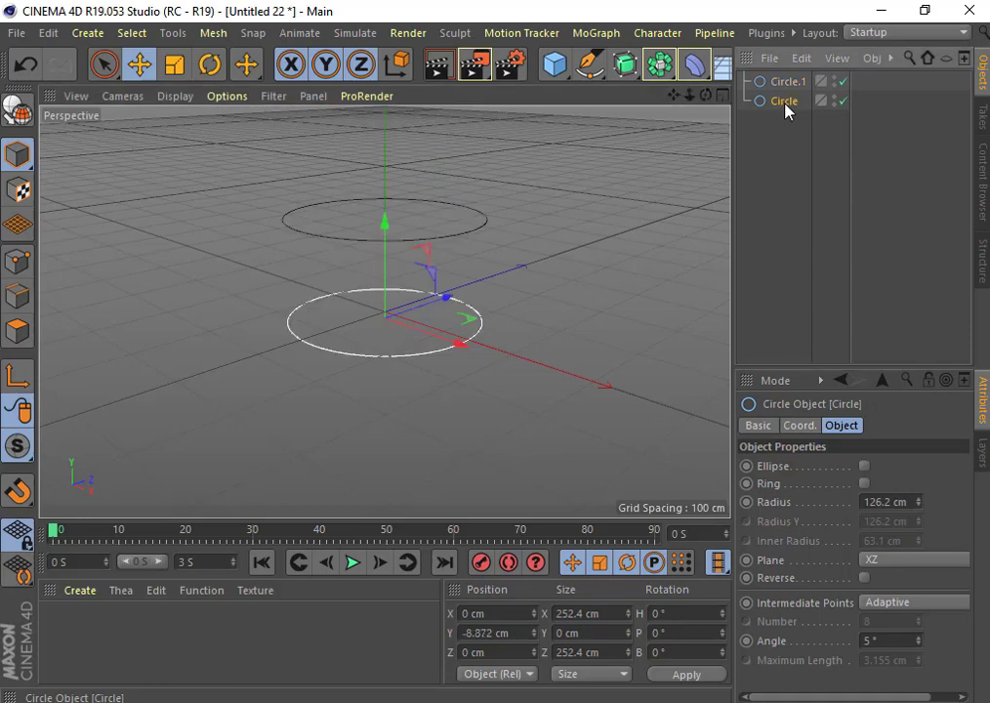
Rename the lower circle to 'base' and the upper circle to 'topo'
double_click(786, 102)
text(base)
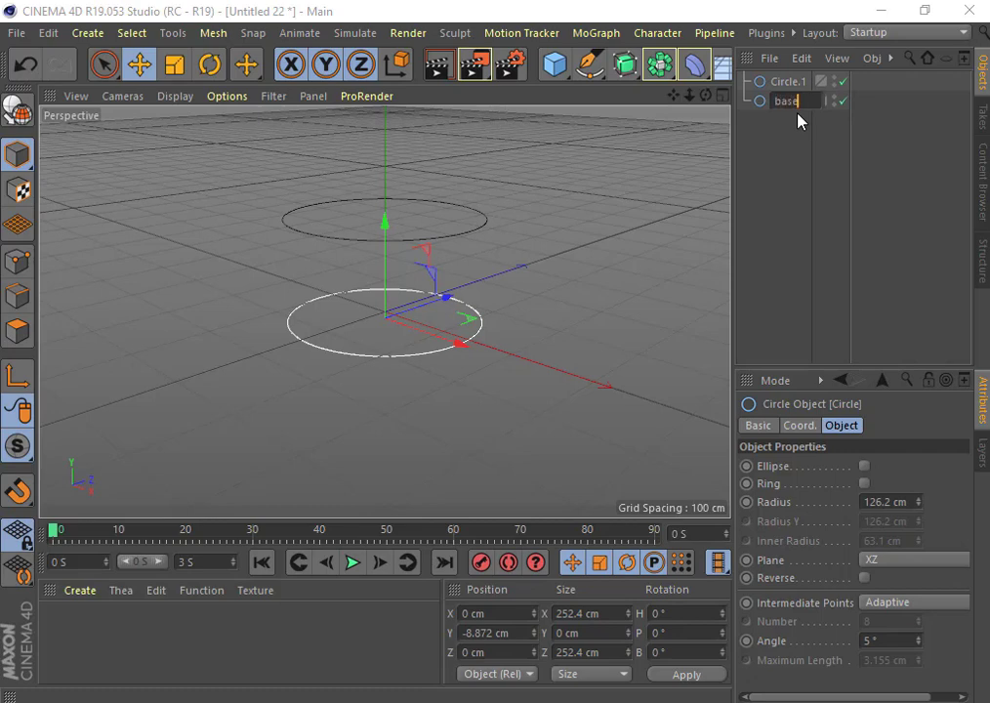
key(Return)
click(785, 82)
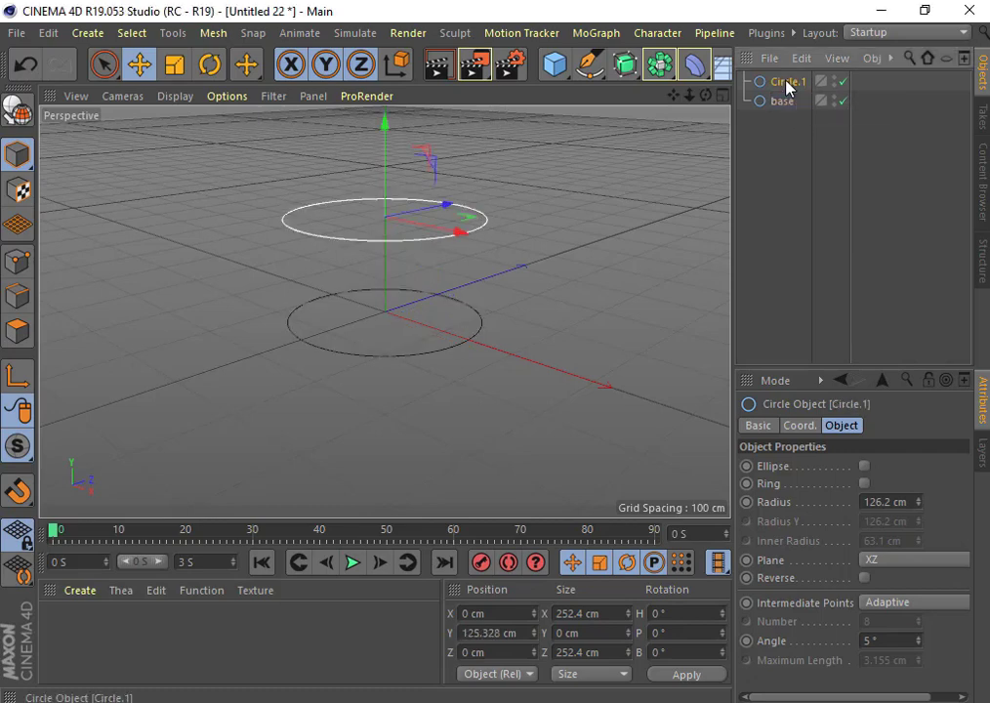
double_click(787, 83)
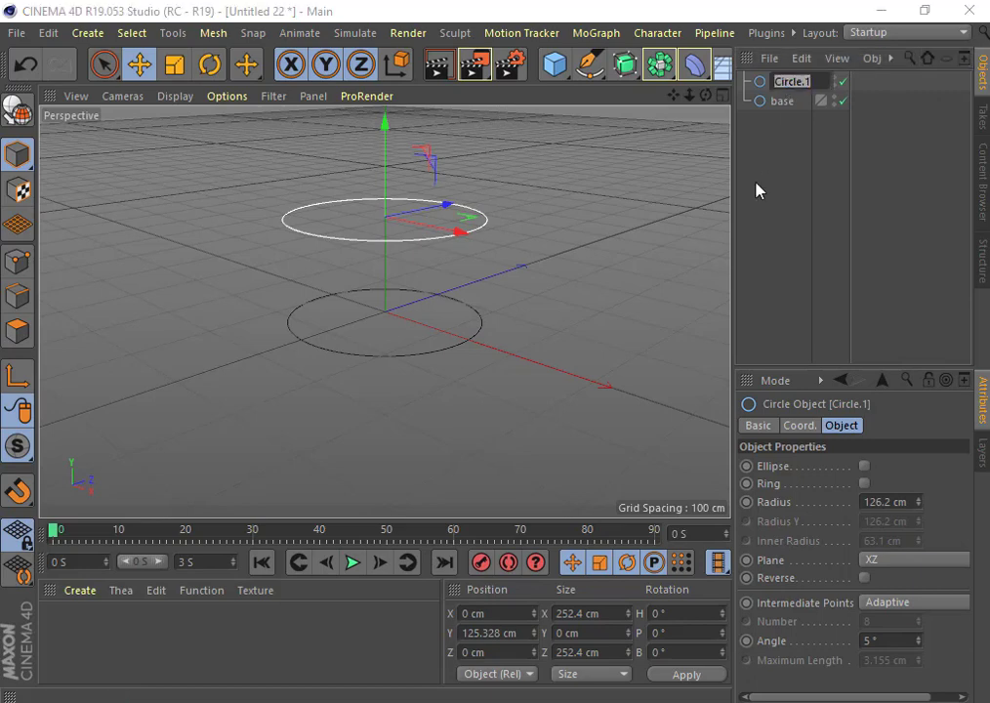
text(to)
text(po)
key(Return)
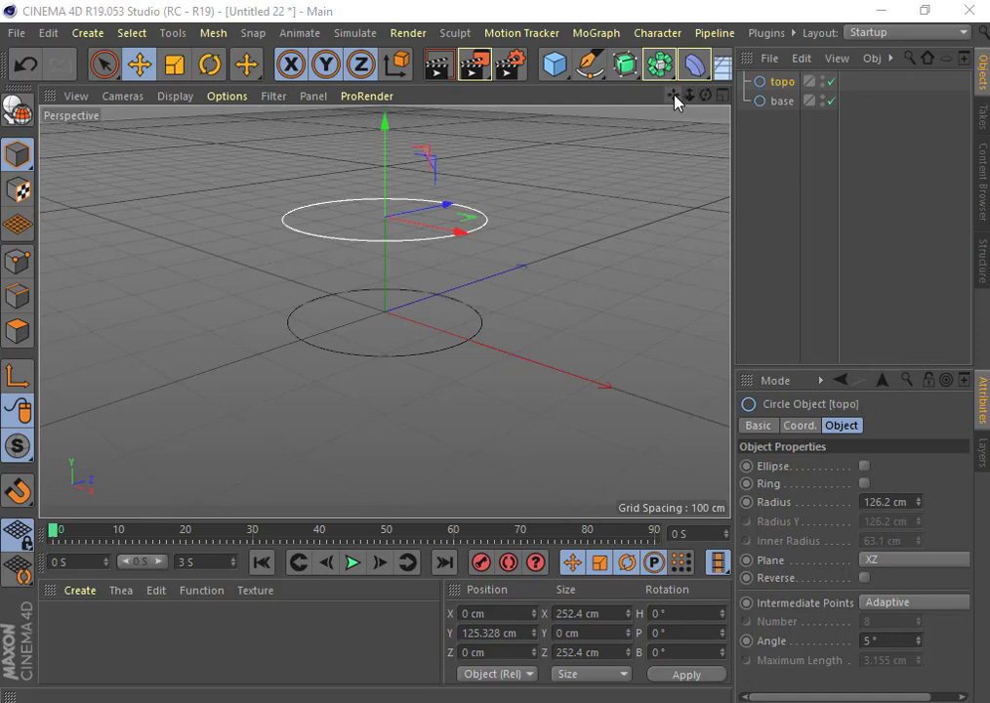
Pan the view down, check both ring selections, then deselect everything
drag(678, 96, 680, 137)
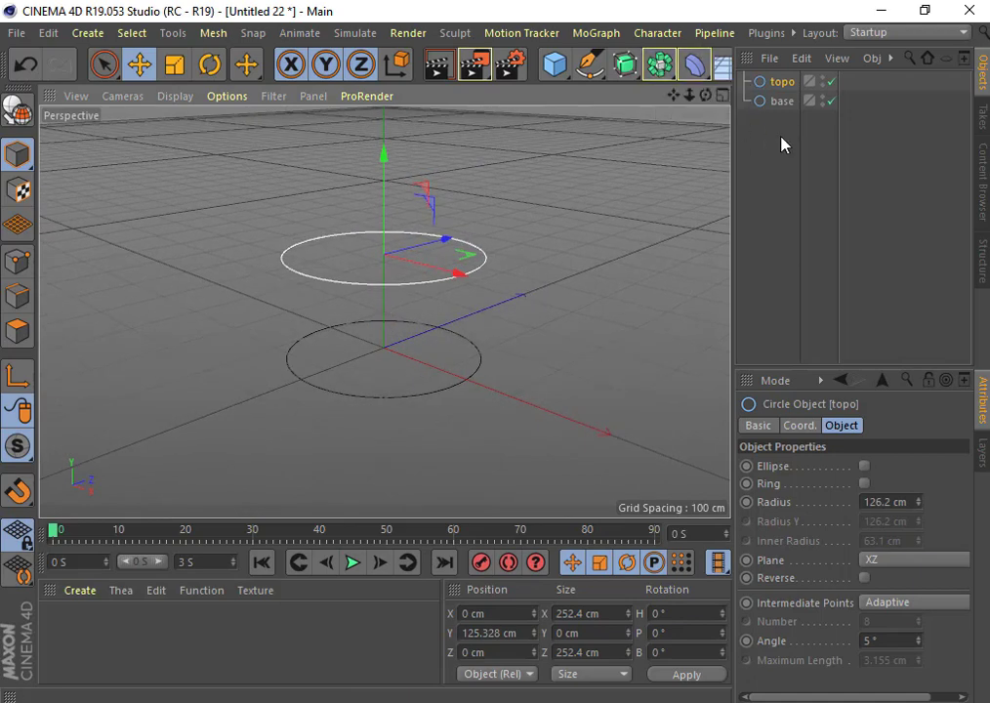
click(600, 214)
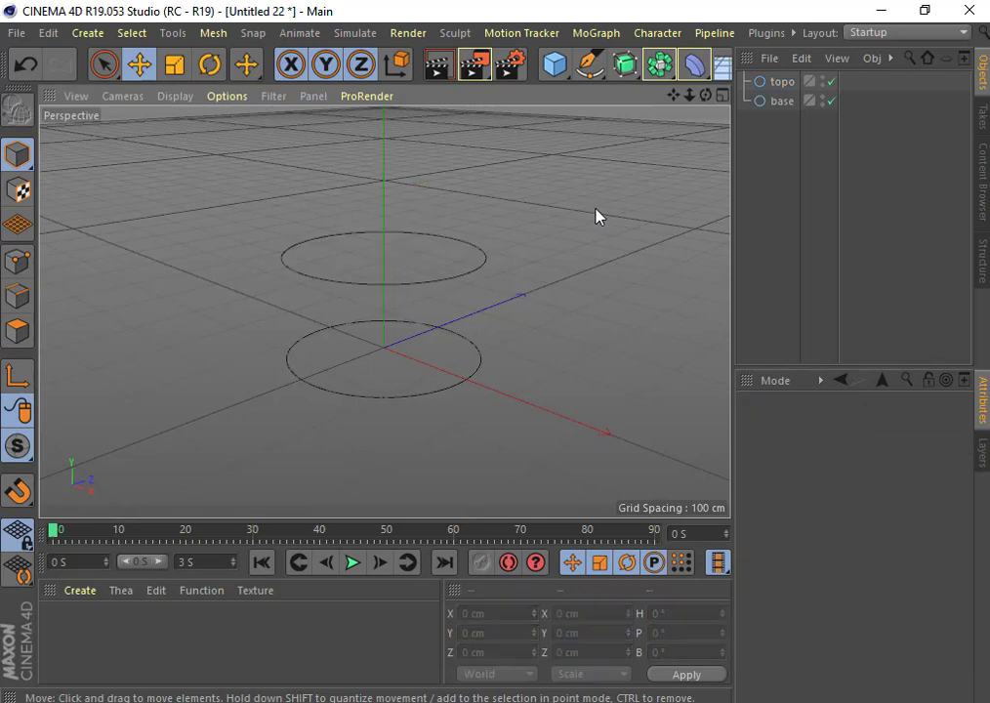
click(423, 399)
click(398, 285)
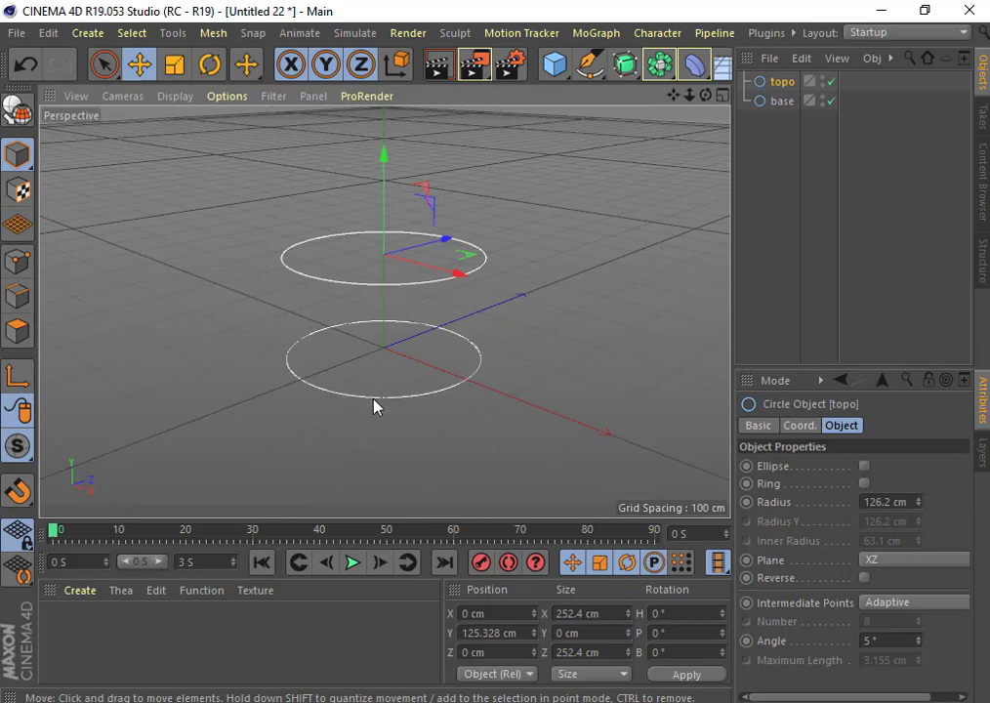
click(594, 231)
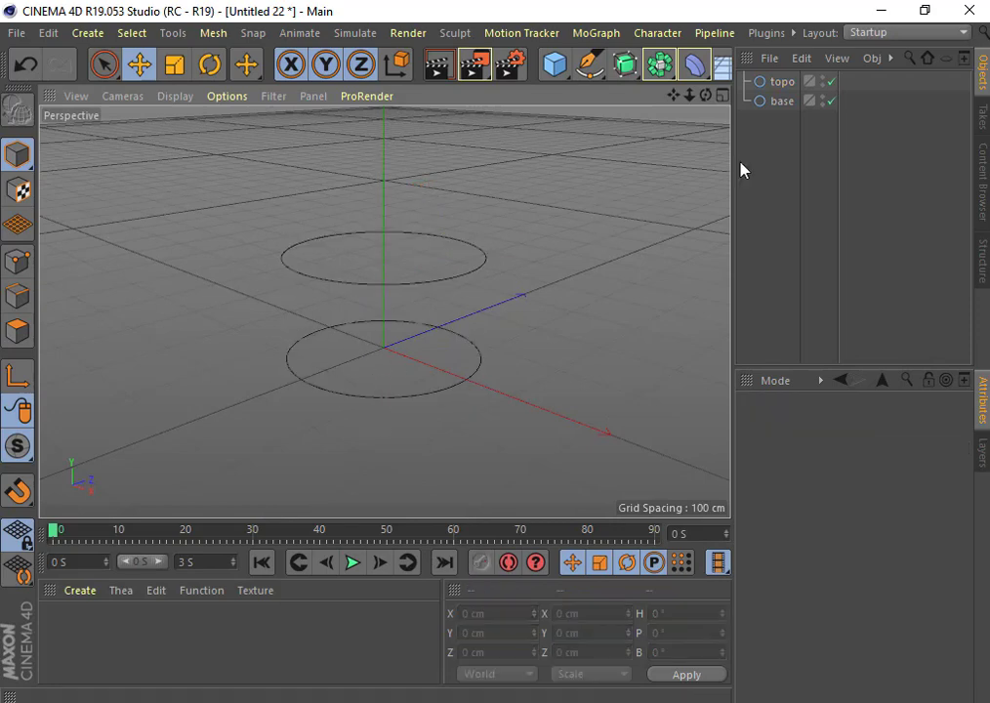
click(630, 65)
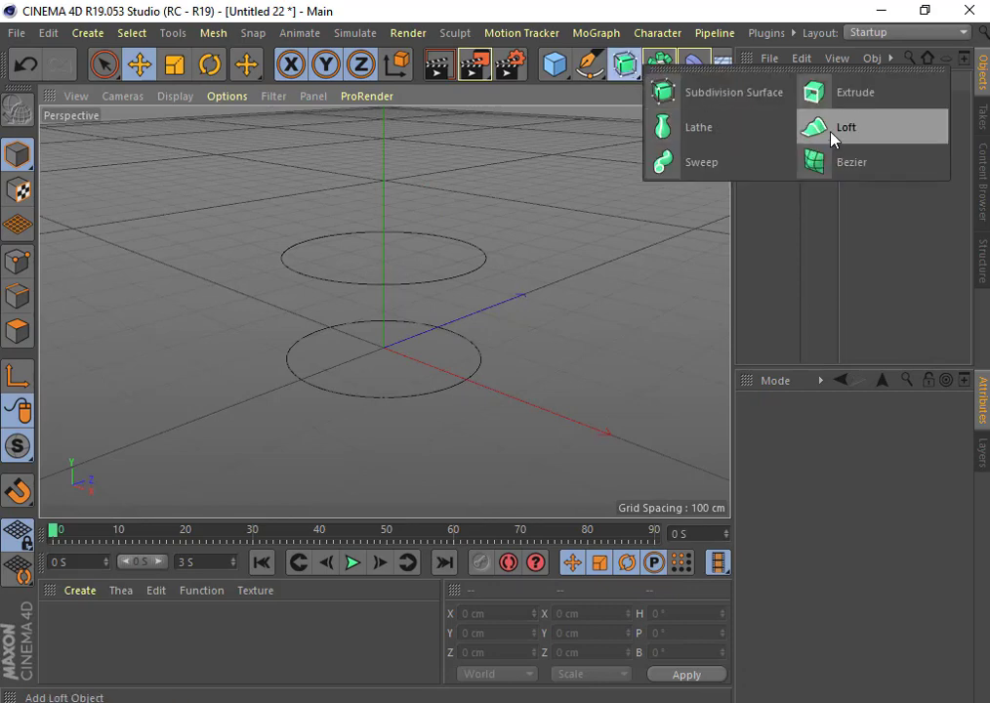
Add a Loft object and place topo and base inside it to form a cylinder
click(830, 138)
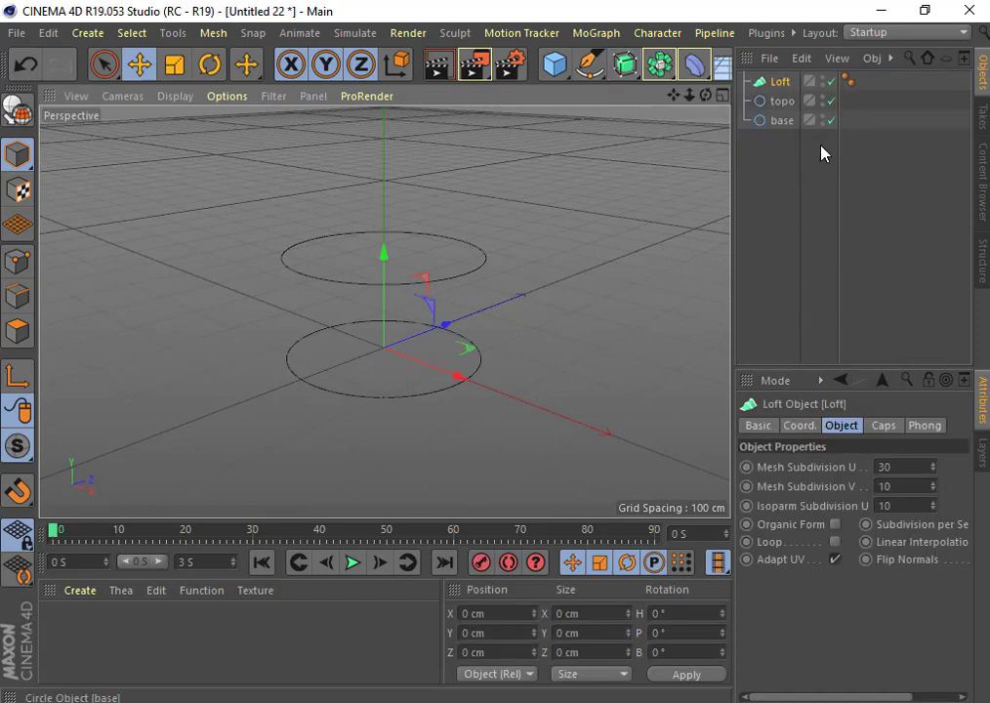
drag(825, 149, 746, 97)
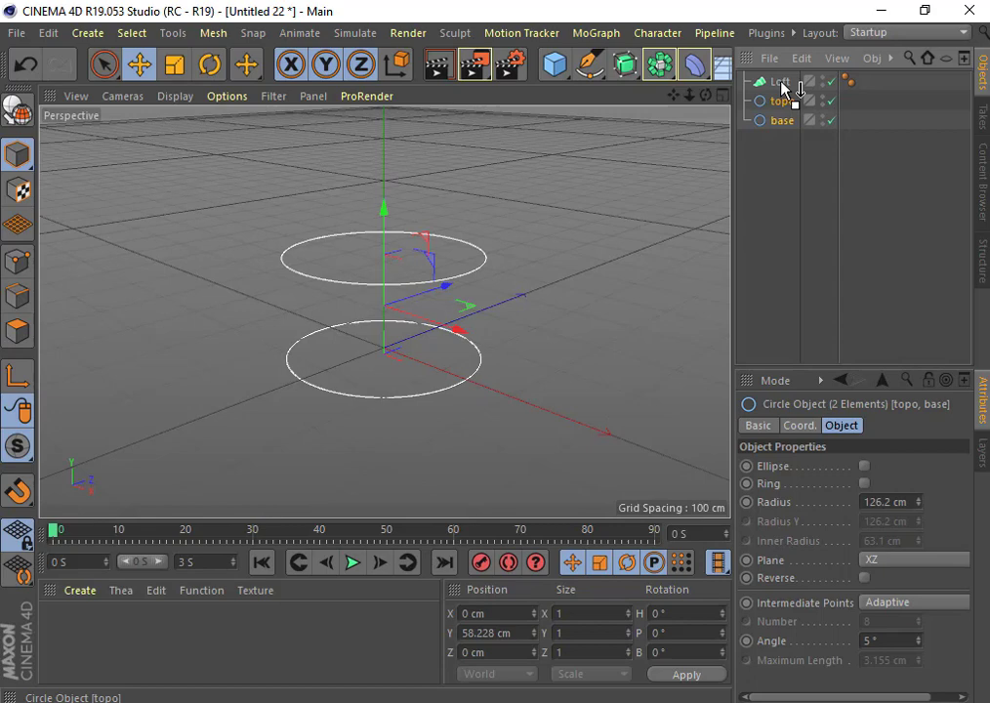
drag(785, 88, 783, 83)
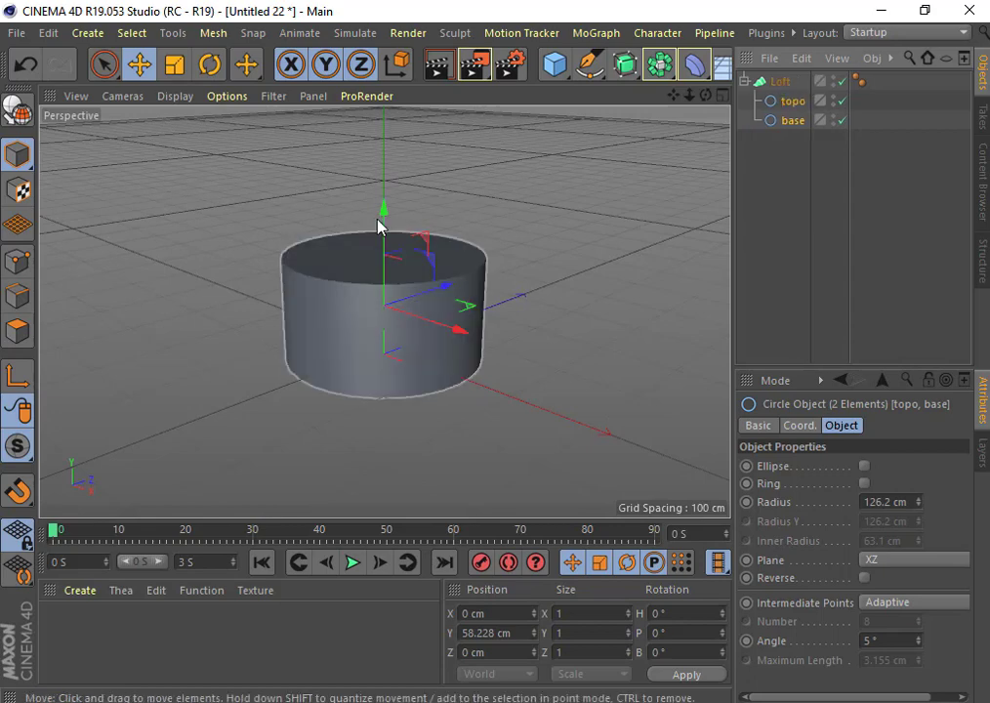
Raise the loft's circles to Y 91.44 cm and adjust the view to see the cylinder
drag(383, 208, 385, 173)
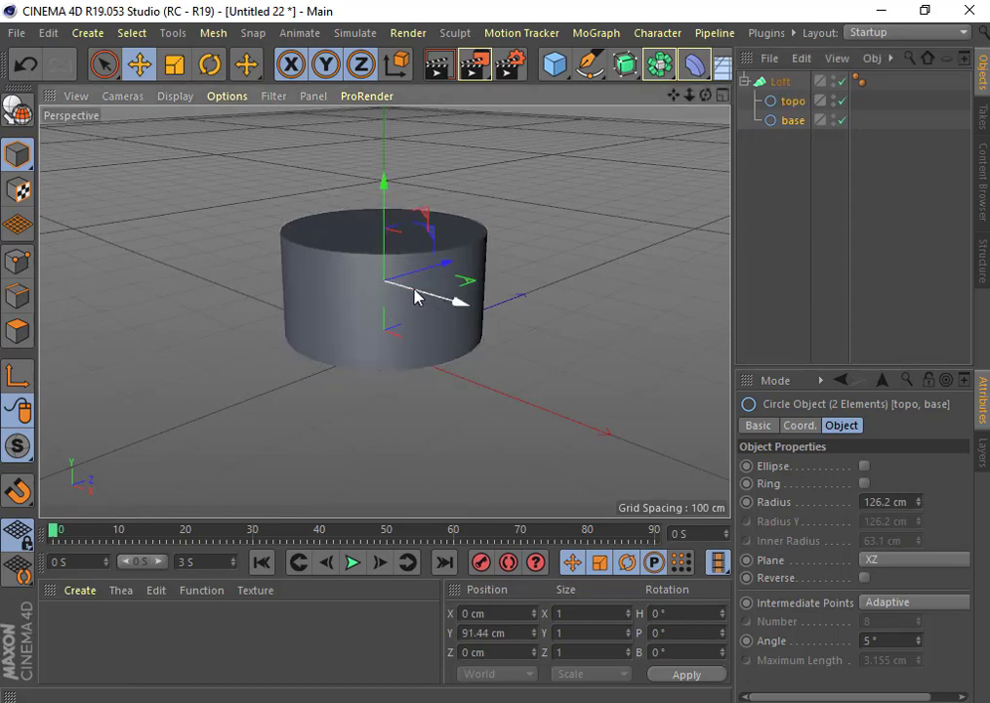
drag(689, 95, 385, 312)
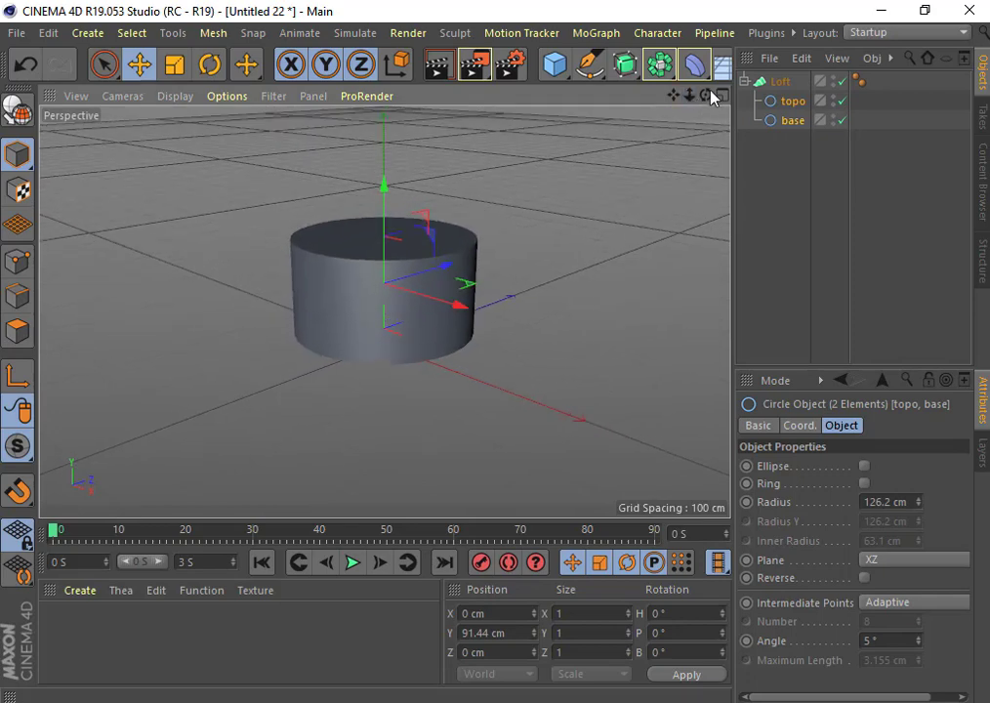
drag(704, 94, 385, 310)
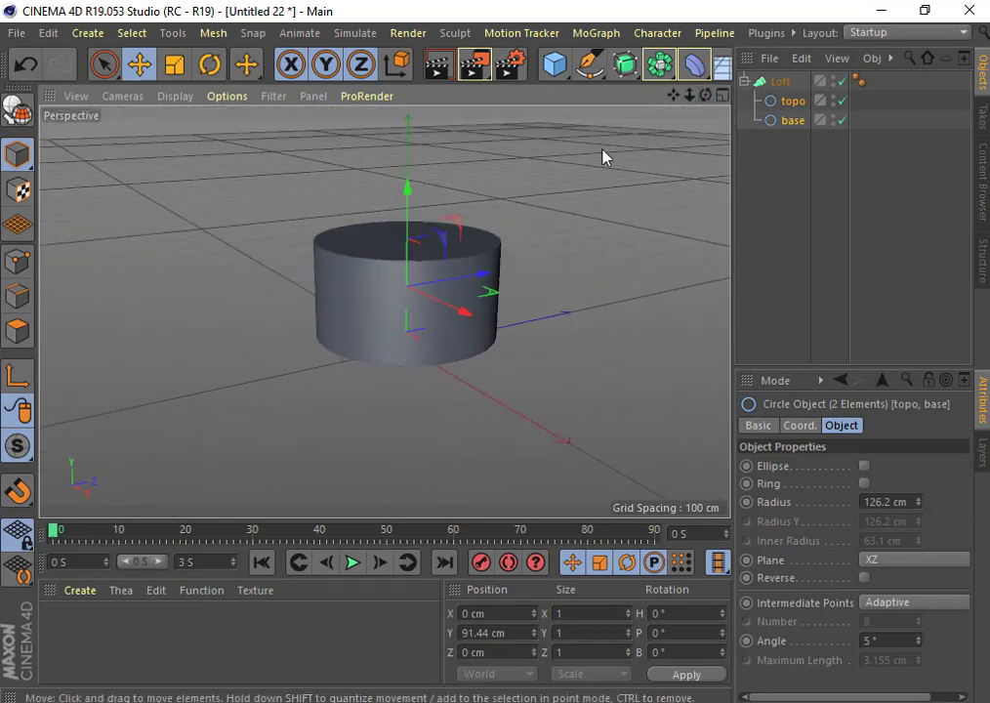
Revert the raise so the loft cylinder returns to Y 58.228 cm with its surface intact
click(33, 67)
click(33, 66)
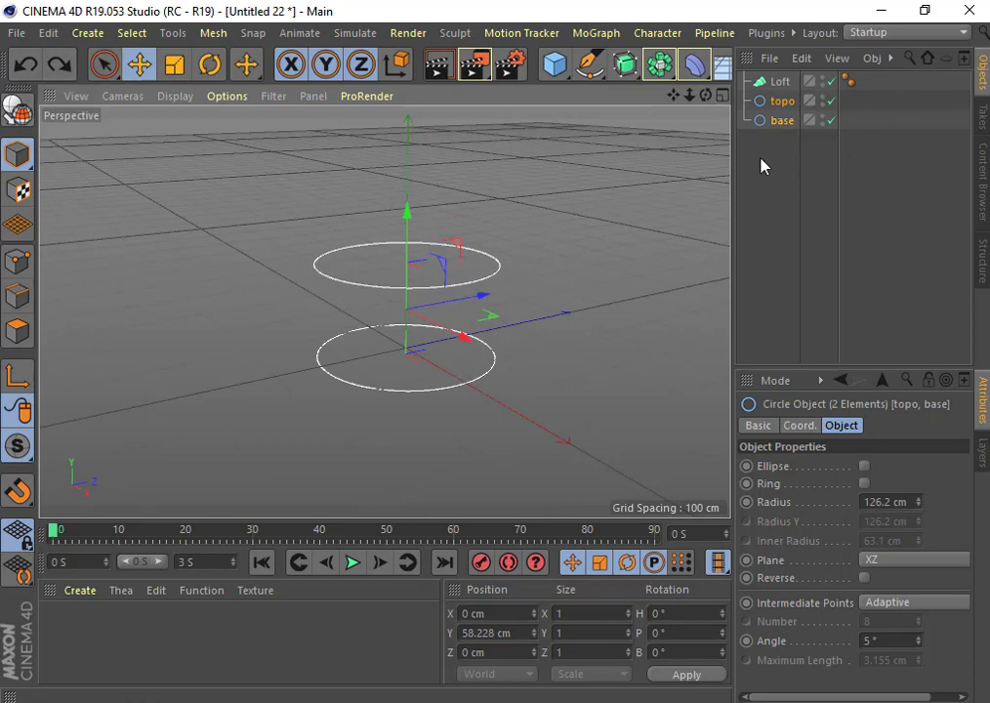
click(59, 67)
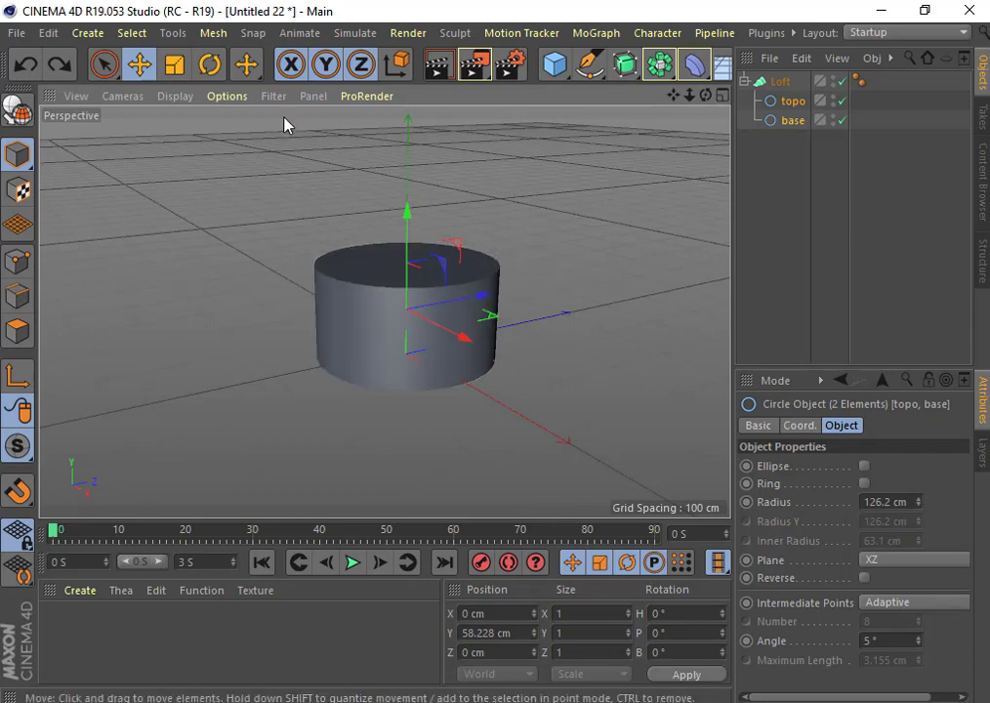
Scale the loft rings' width down to about 36% and zoom in on the narrow cylinder
click(175, 64)
drag(485, 299, 442, 301)
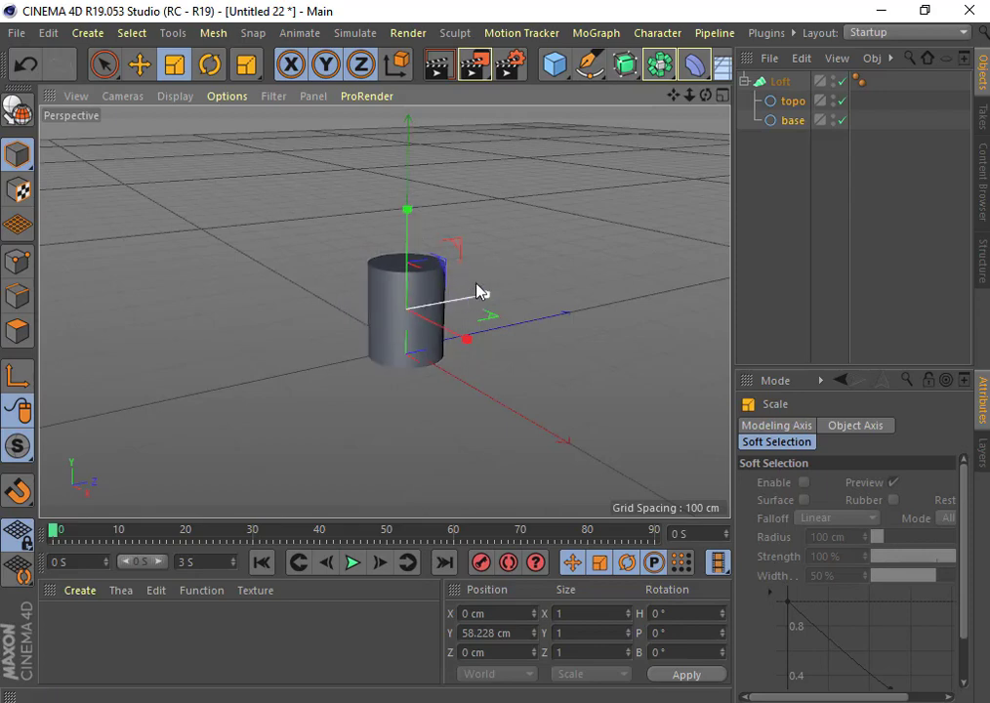
mouse_move(689, 96)
mouse_down()
mouse_move(712, 95)
mouse_move(690, 102)
mouse_up()
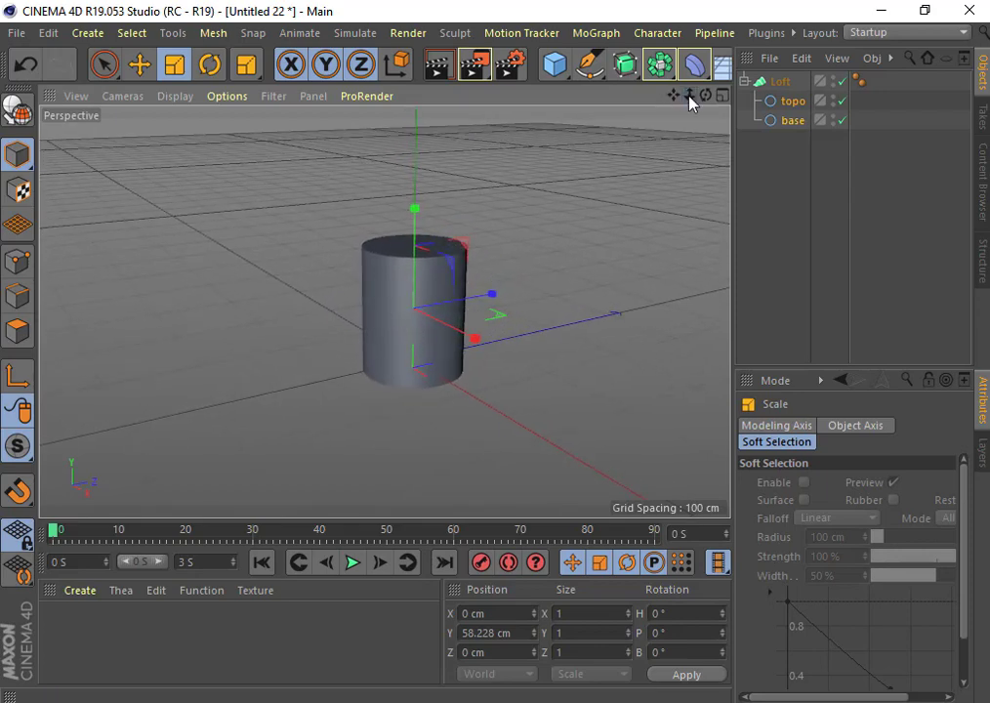
Switch the display to Gouraud Shading (Lines) and show the four-viewport layout
click(174, 100)
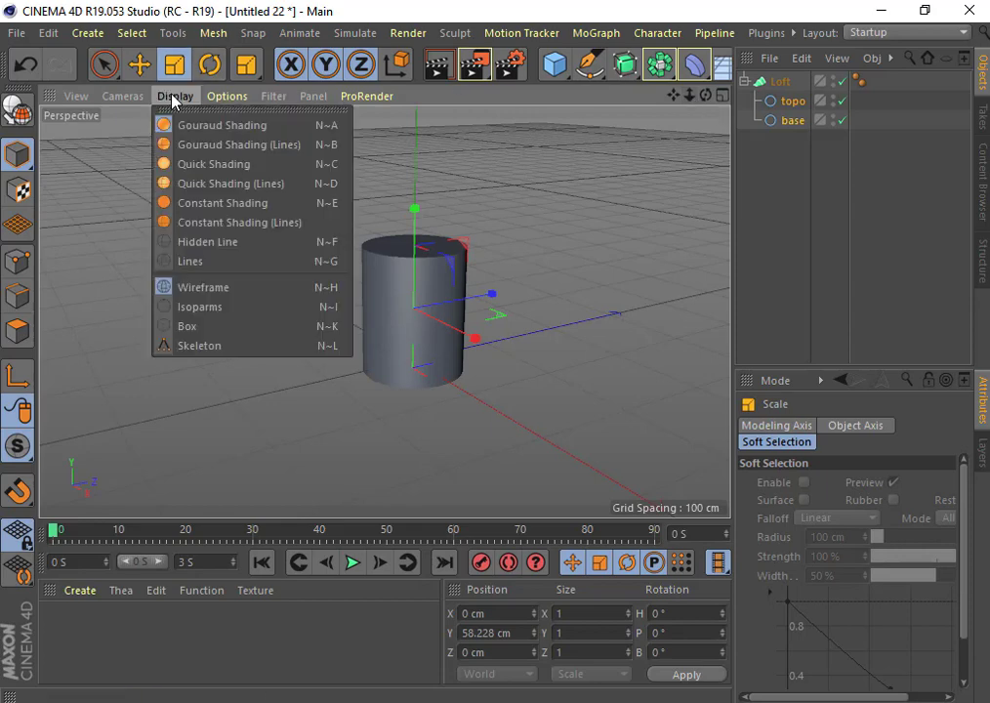
click(202, 147)
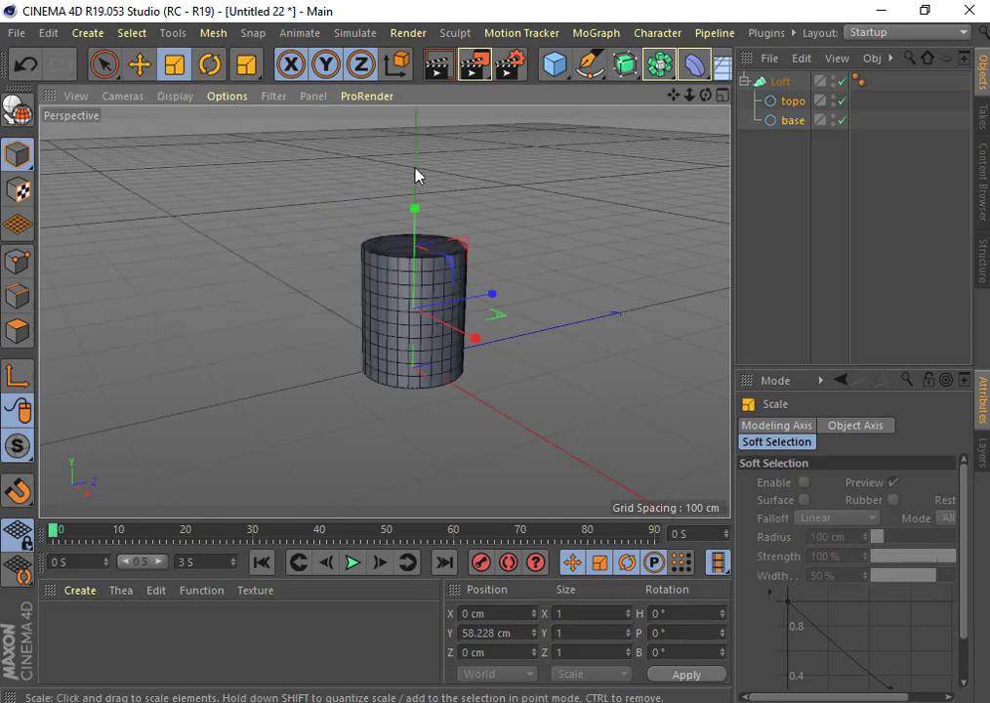
click(722, 97)
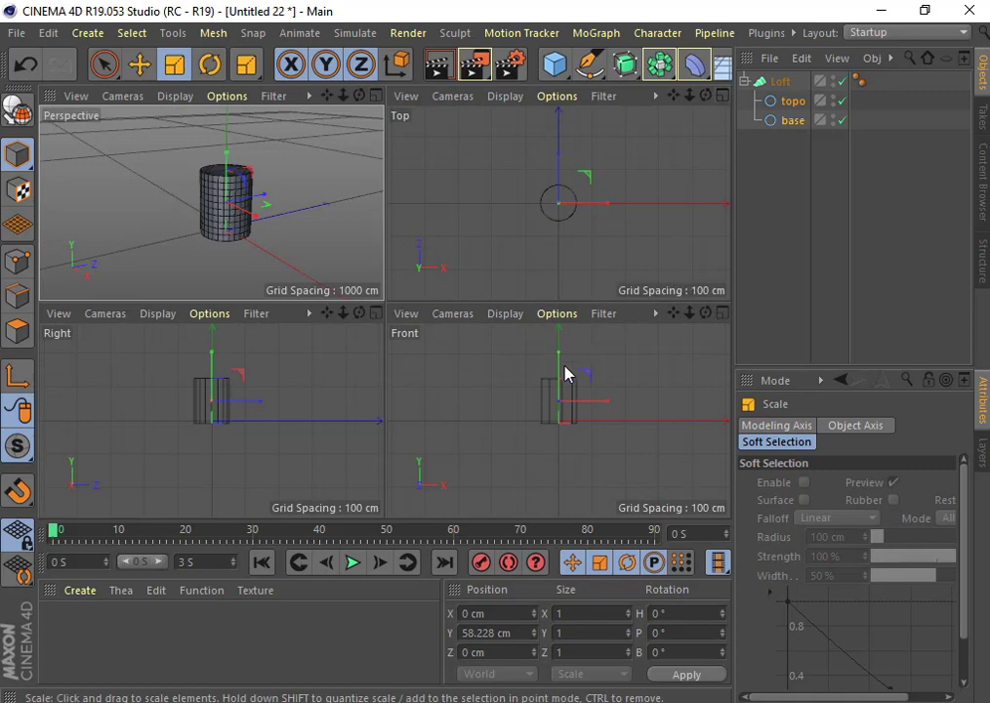
Maximize the Front view and lower the loft's circles slightly to Y 51.027 cm
click(720, 314)
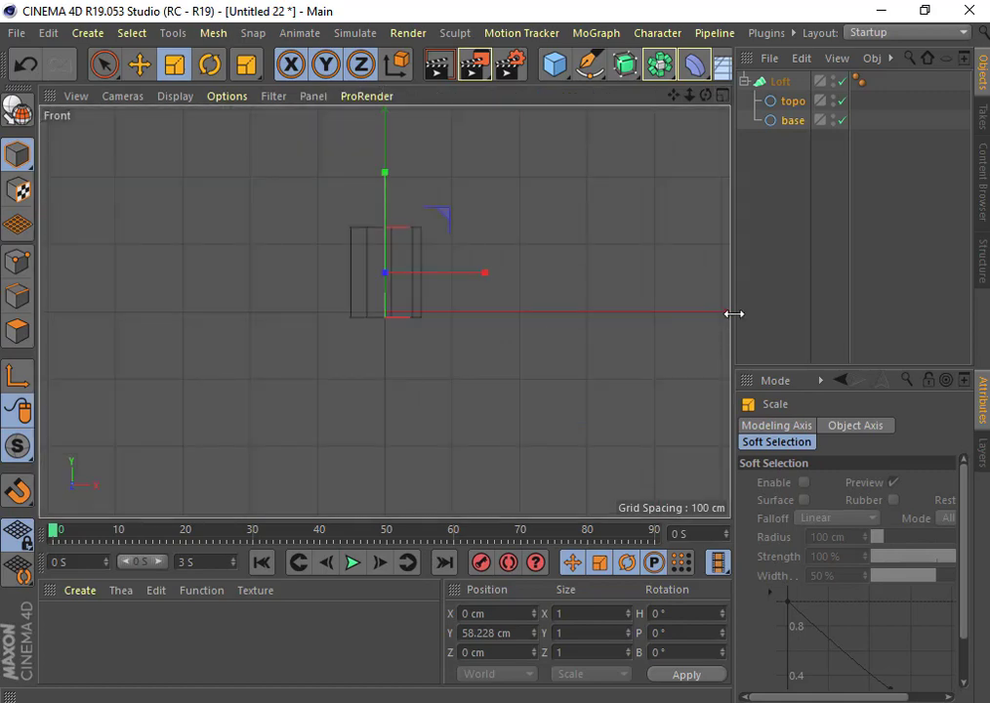
click(140, 65)
drag(386, 177, 386, 183)
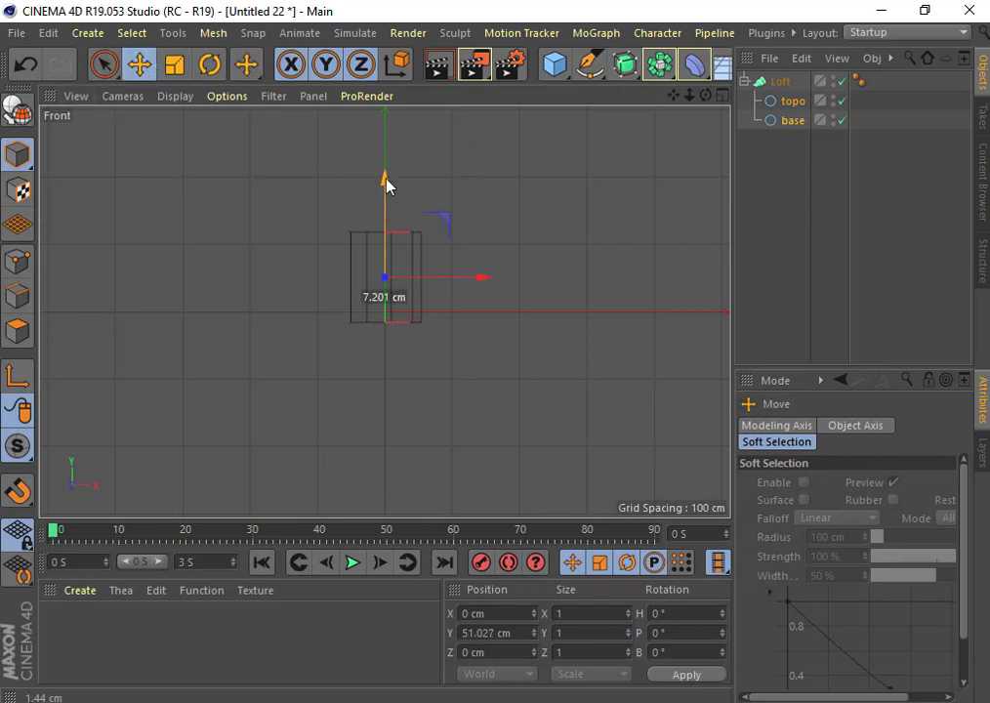
Select the topo circle in the Object Manager and start duplicating it inside the Loft
click(791, 120)
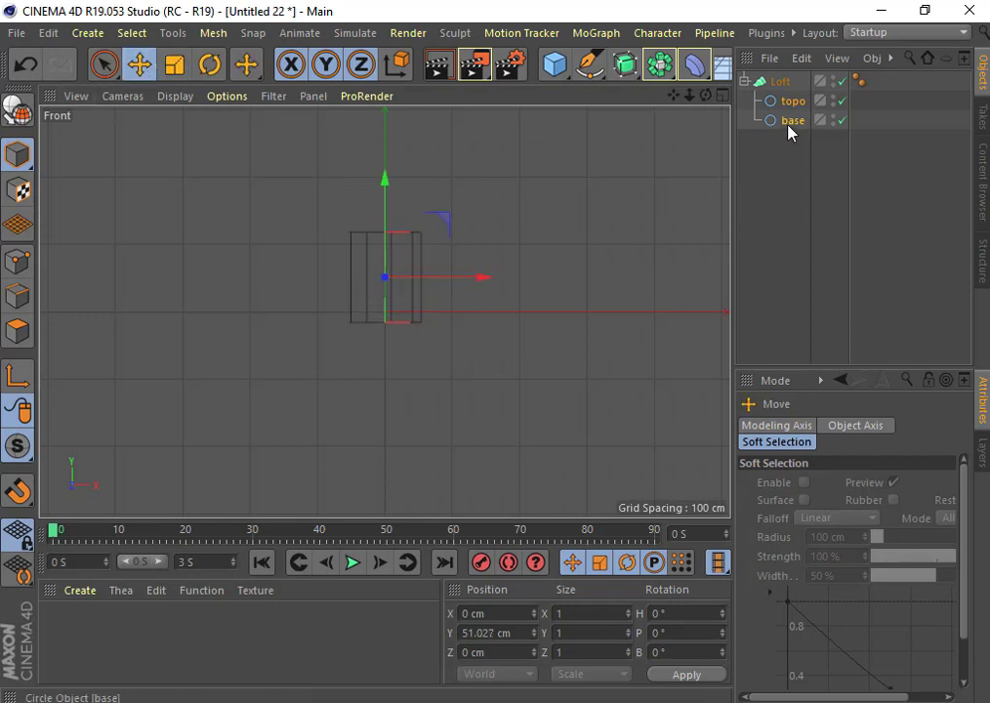
click(791, 101)
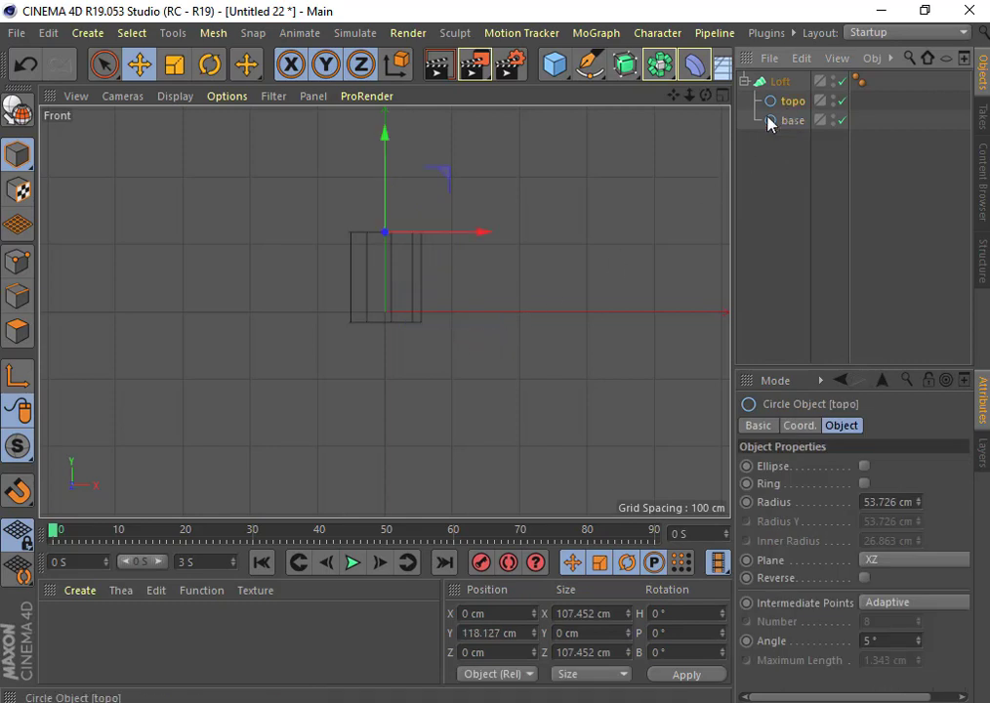
click(772, 227)
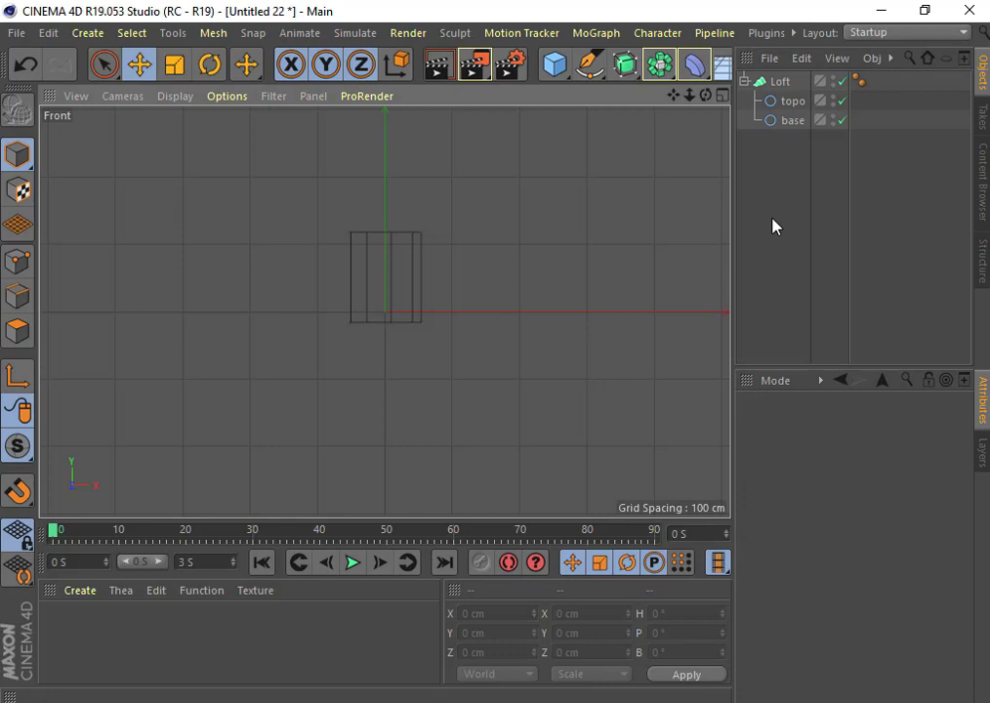
click(796, 102)
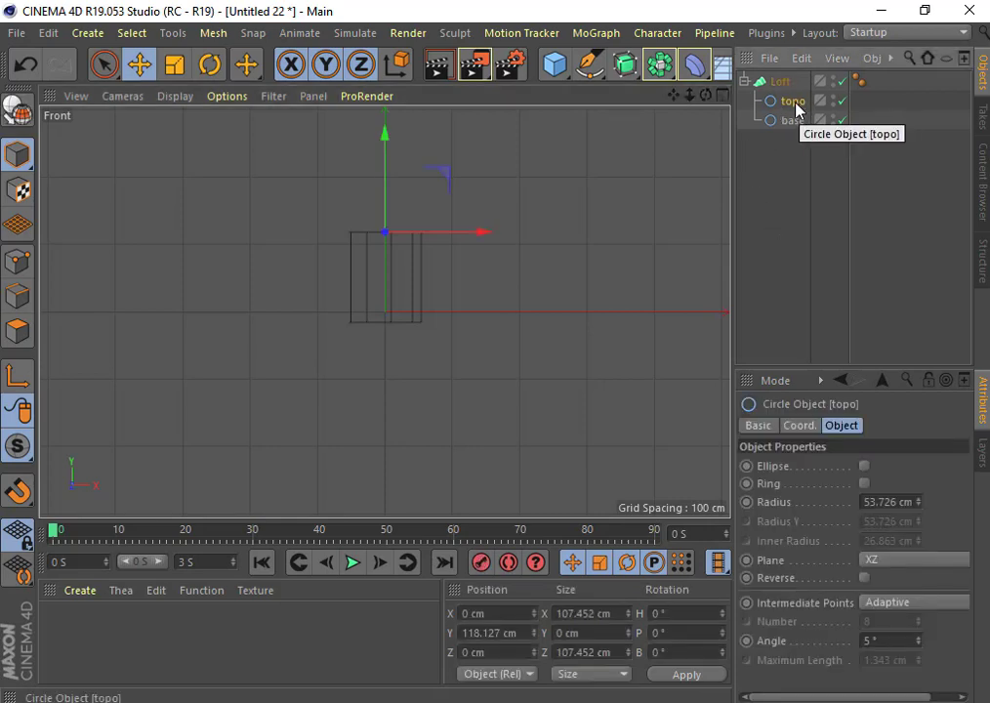
drag(796, 107, 786, 97)
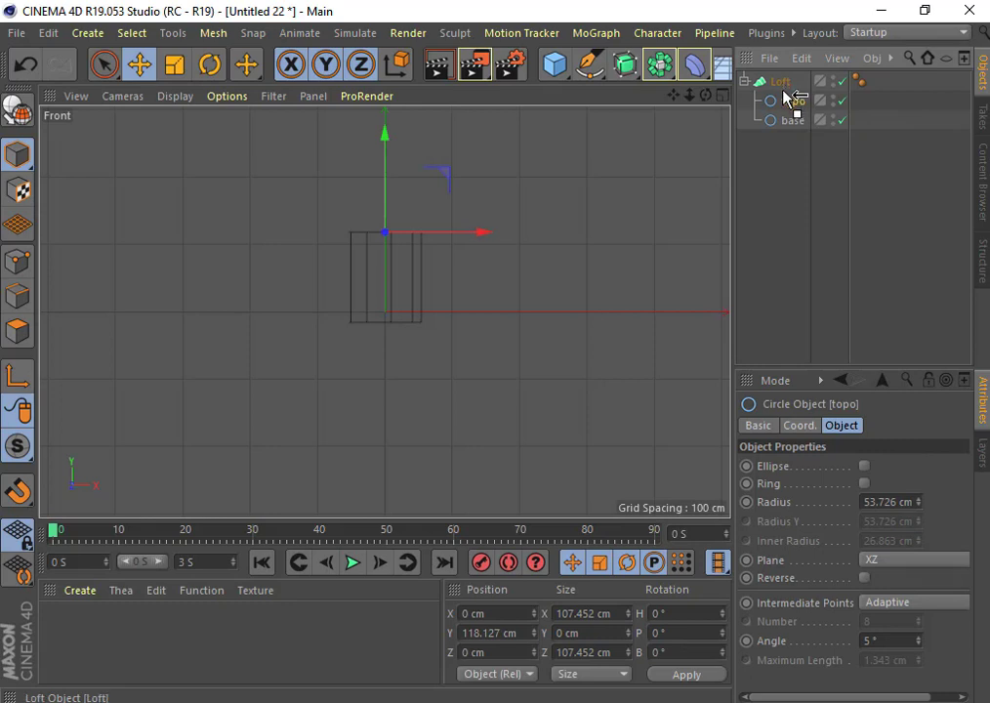
Copy topo into the Loft, rename it 'topo 1', and raise it to about Y 127.1 cm
drag(789, 97, 792, 94)
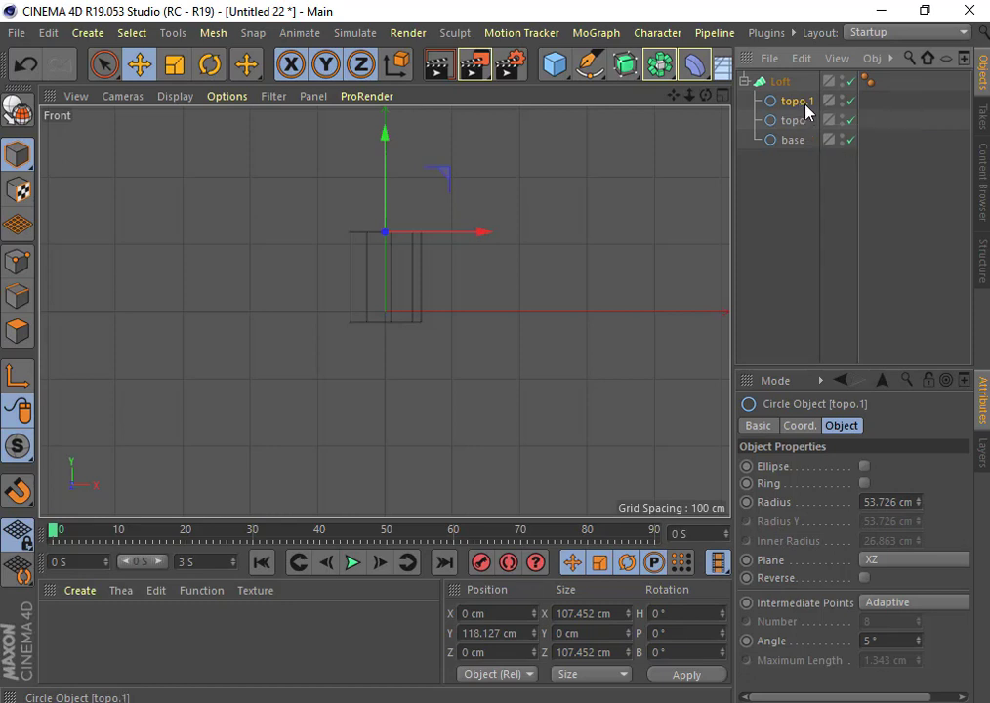
double_click(807, 101)
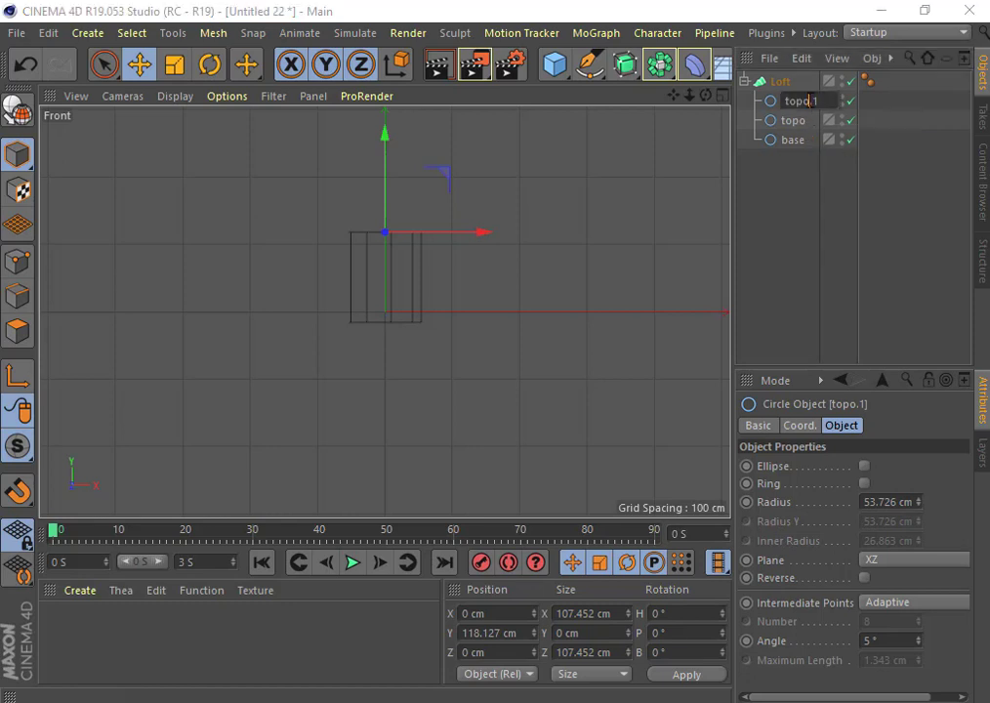
key(Left)
key(BackSpace)
key(Return)
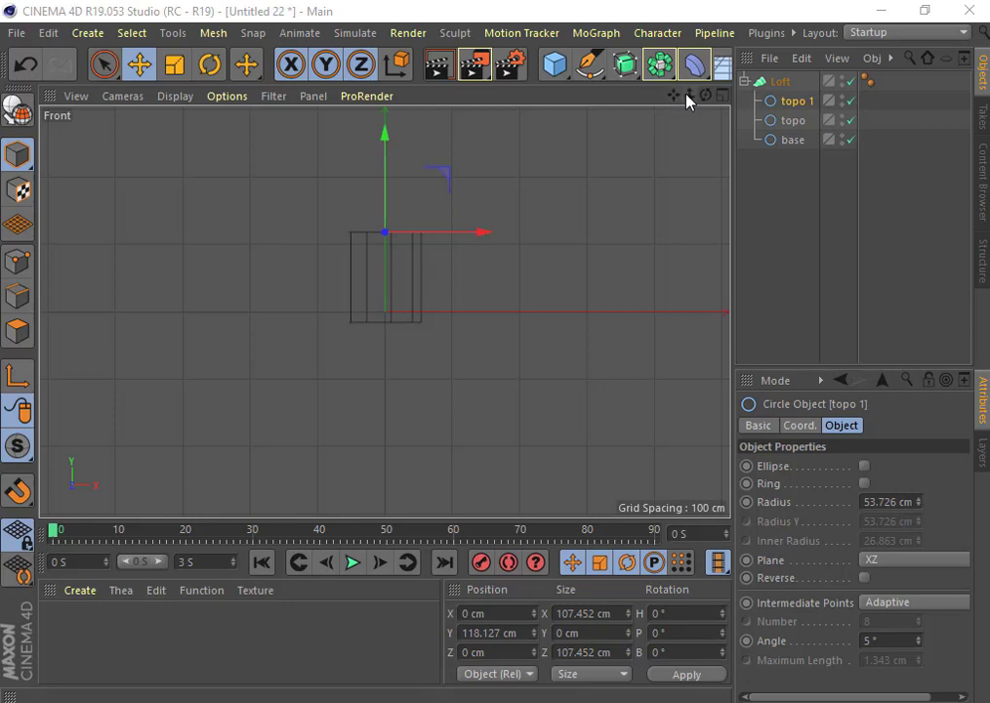
drag(687, 96, 674, 157)
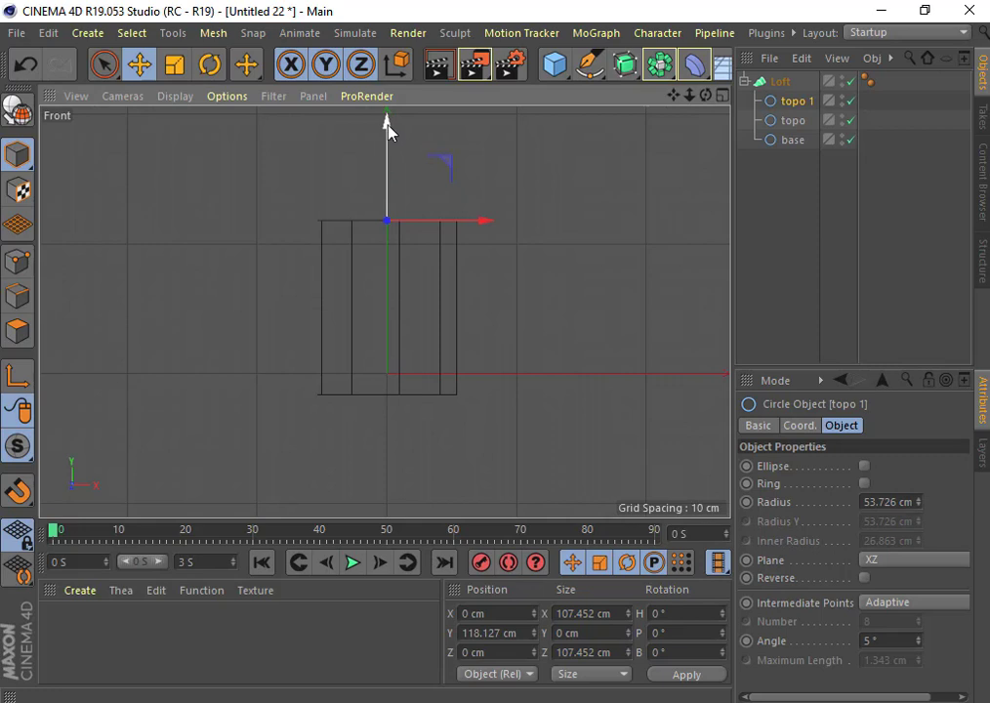
drag(387, 127, 395, 114)
Scale the topo 1 circle down to a 42.387 cm radius to taper the loft top
click(518, 168)
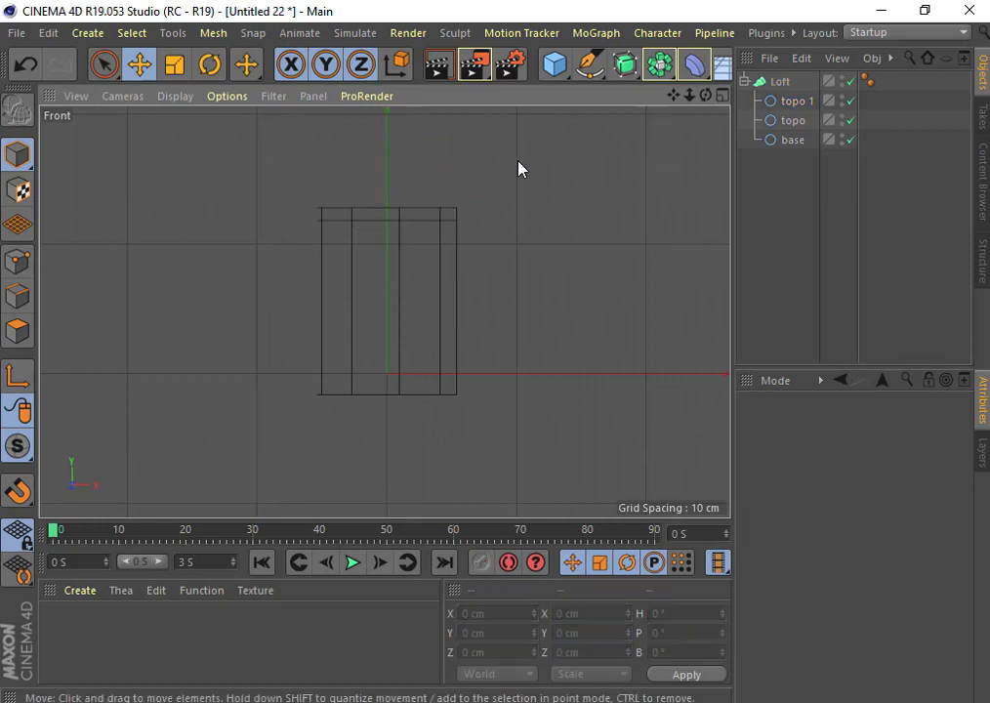
click(173, 66)
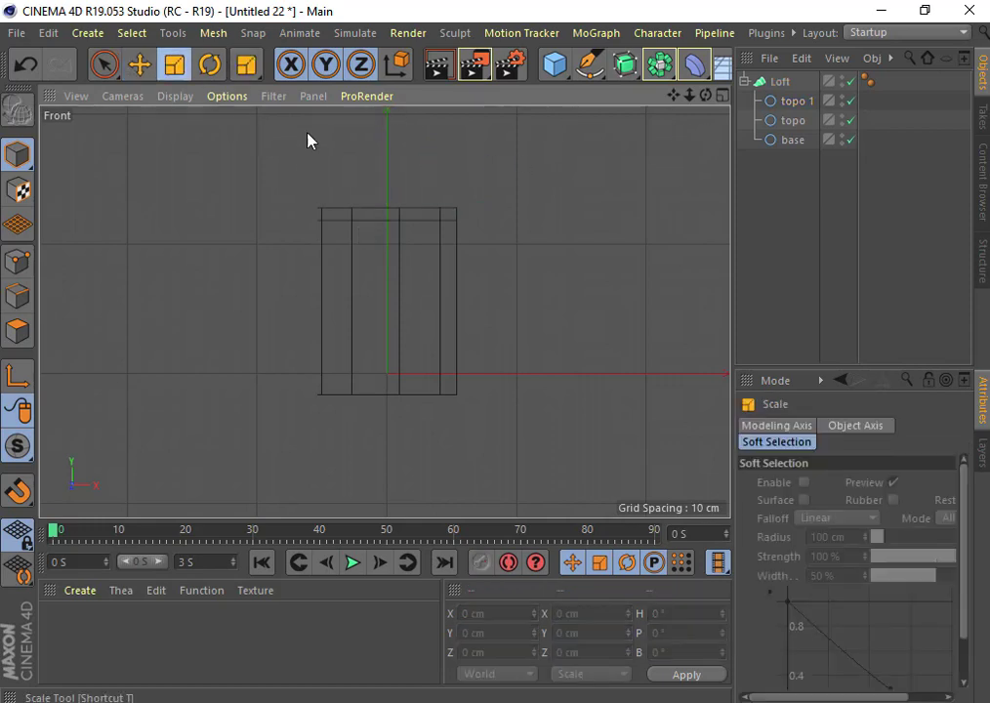
click(787, 100)
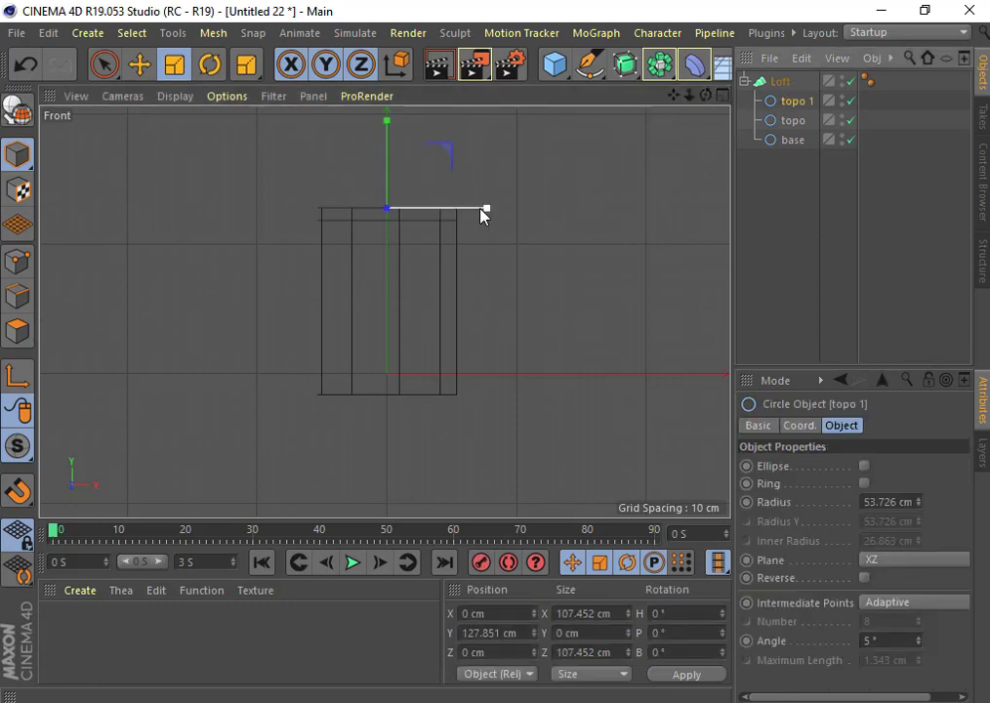
drag(485, 216, 464, 216)
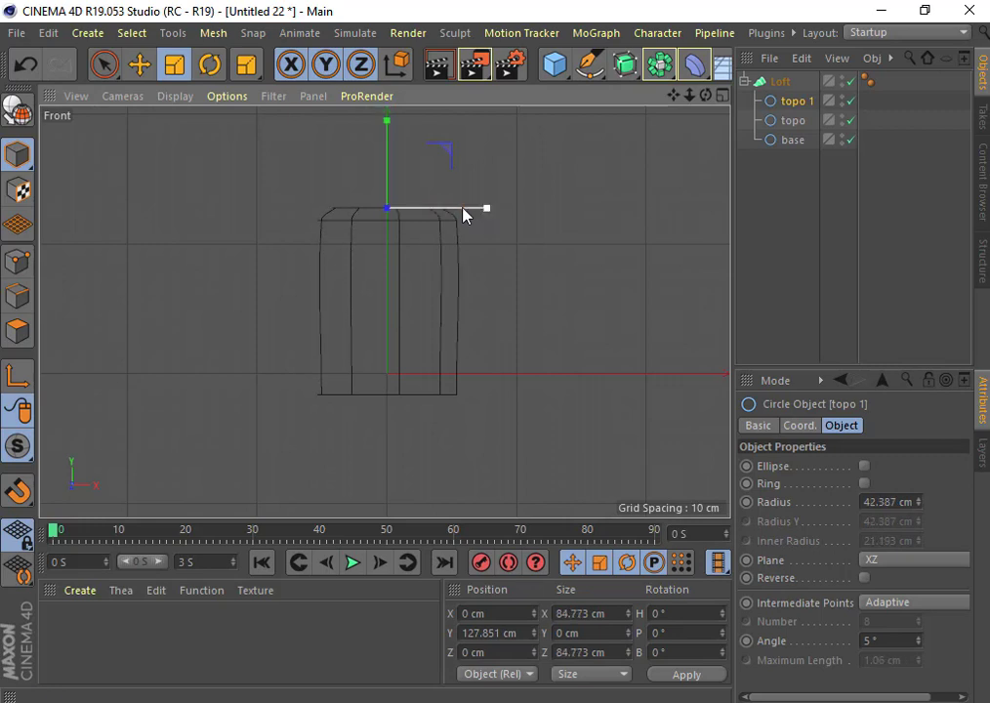
Maximize the Perspective view with smooth shading and orbit around the short tapered cylinder
click(721, 94)
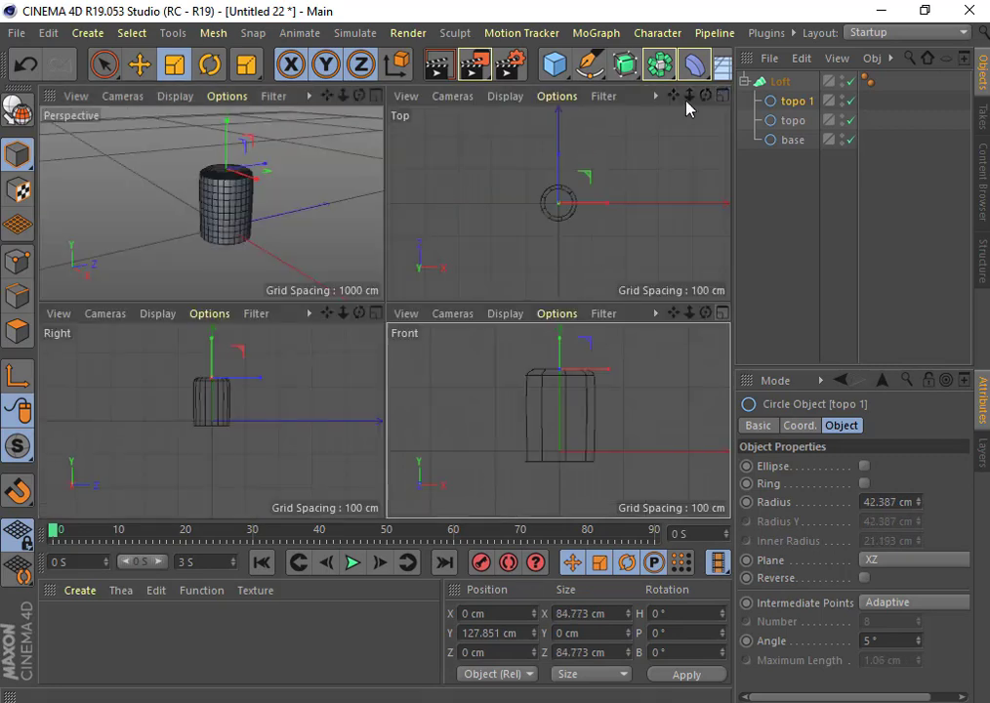
click(376, 95)
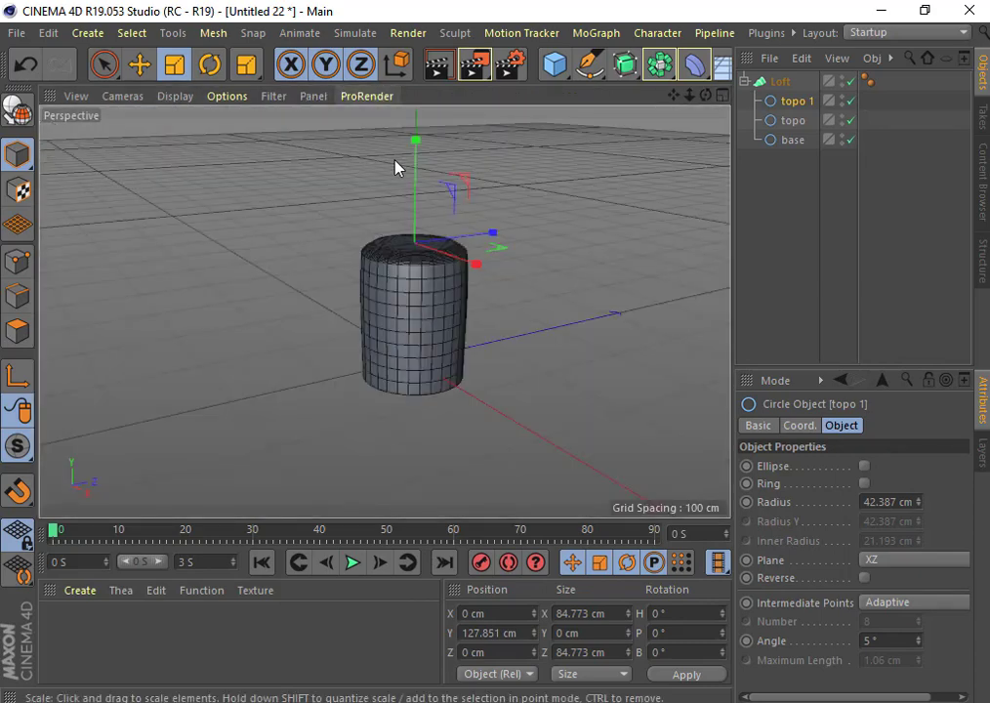
click(168, 97)
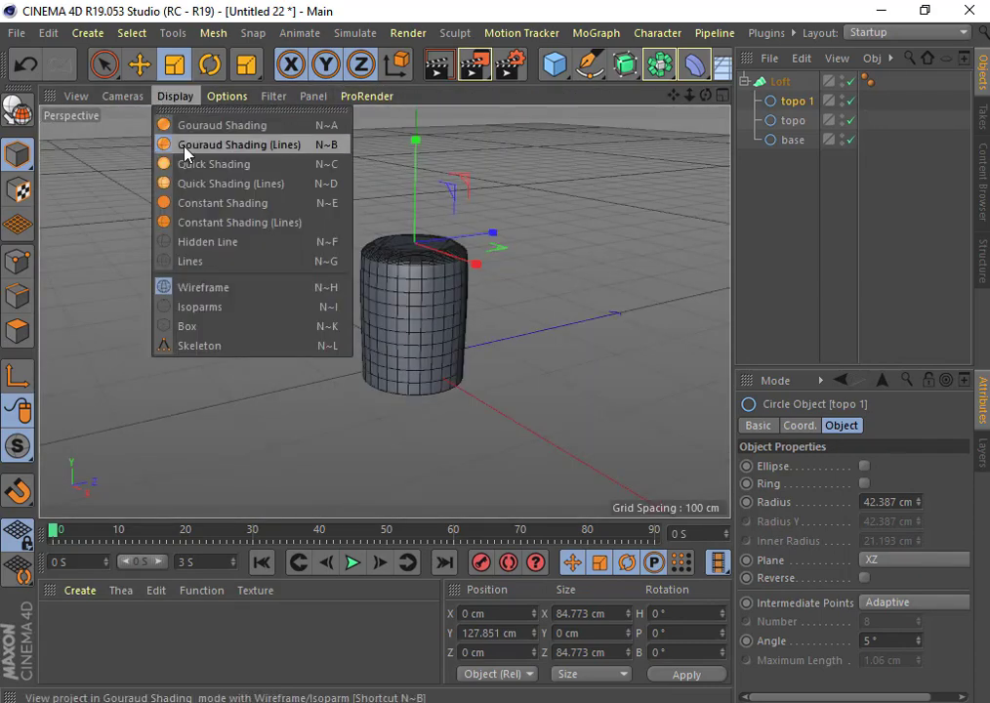
click(195, 126)
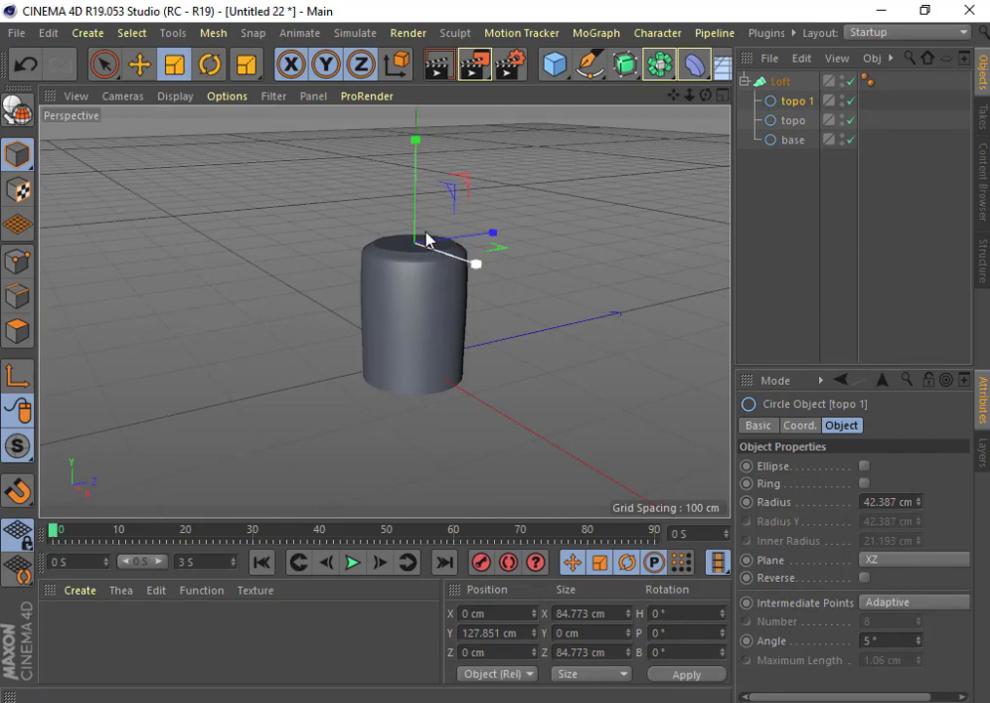
mouse_move(701, 96)
mouse_down()
mouse_move(664, 107)
mouse_move(683, 112)
mouse_up()
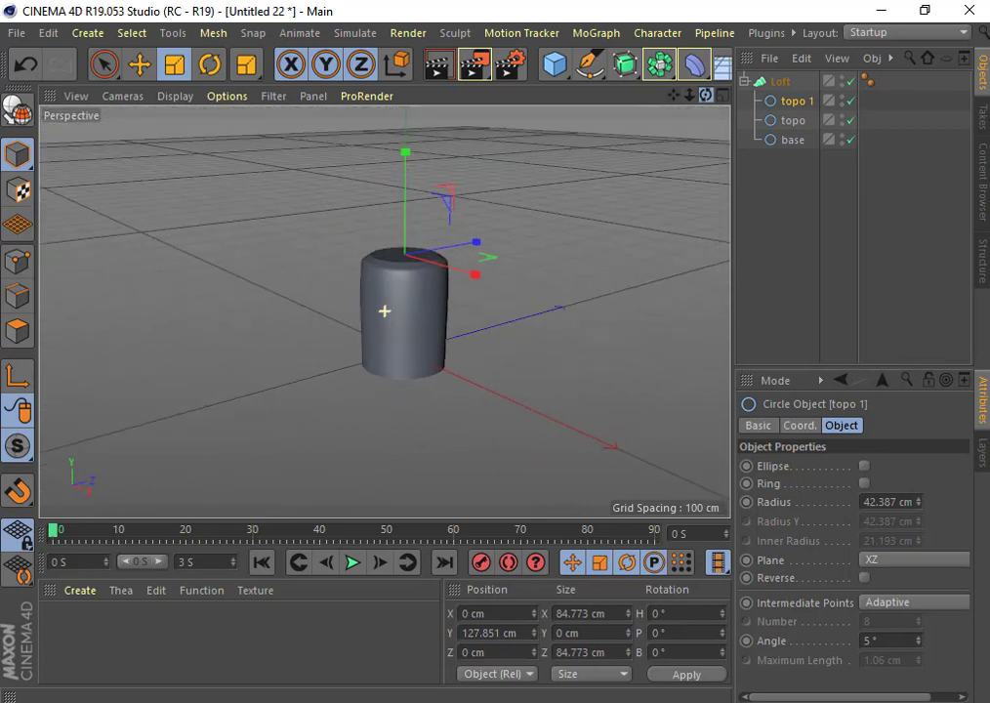
drag(701, 96, 683, 112)
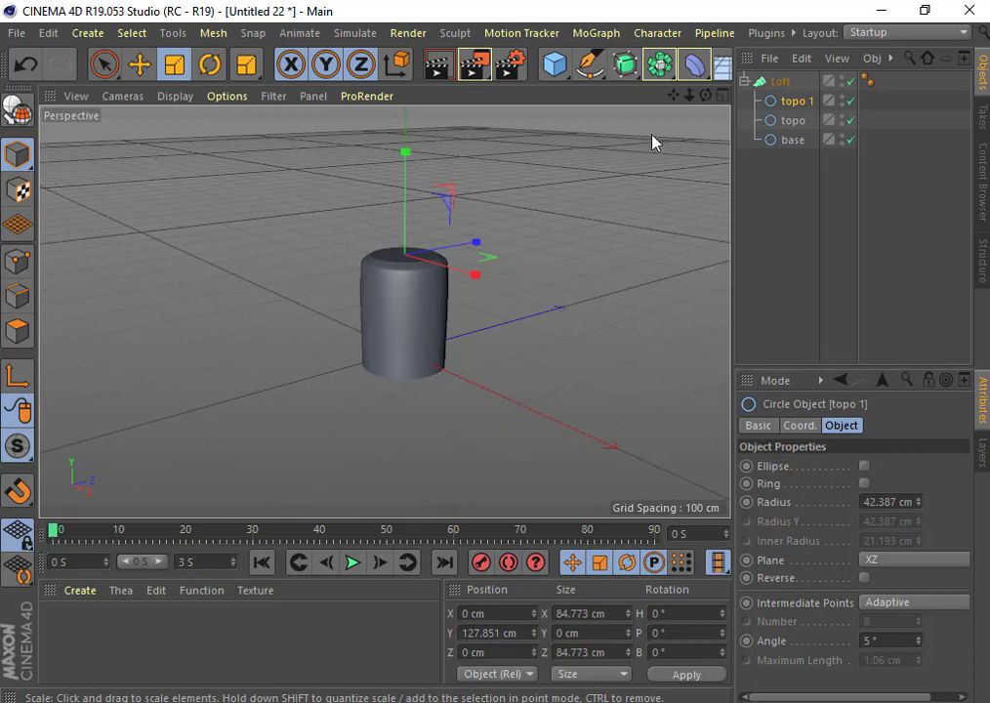
Scale the Loft slightly narrower and lower it about 7.7 cm on Y
click(414, 268)
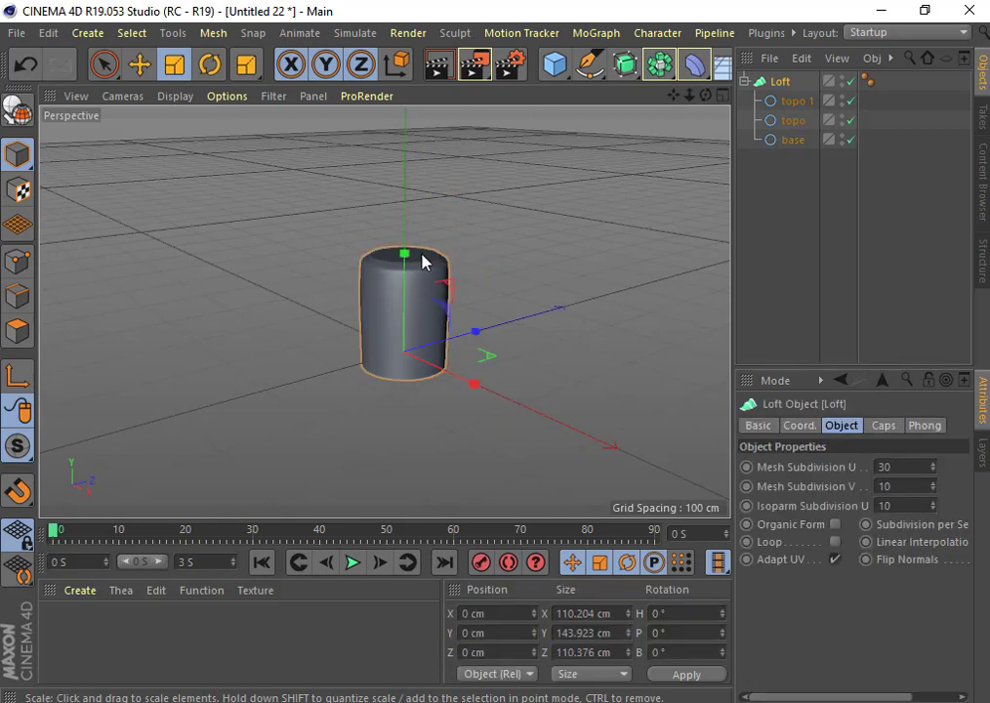
drag(474, 384, 474, 386)
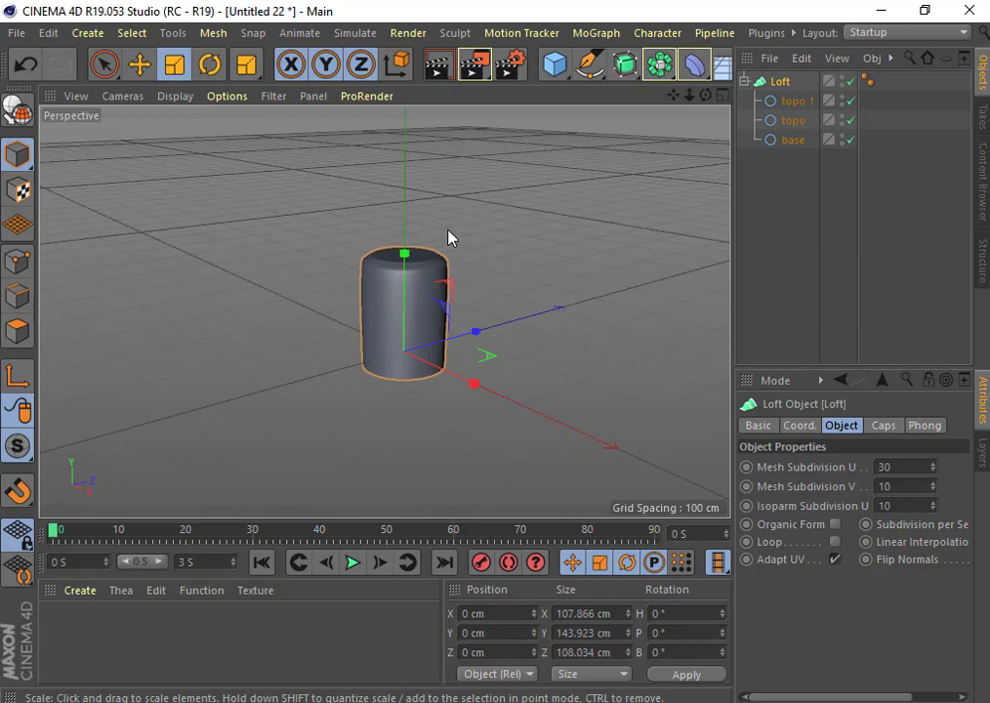
click(140, 65)
drag(403, 259, 405, 265)
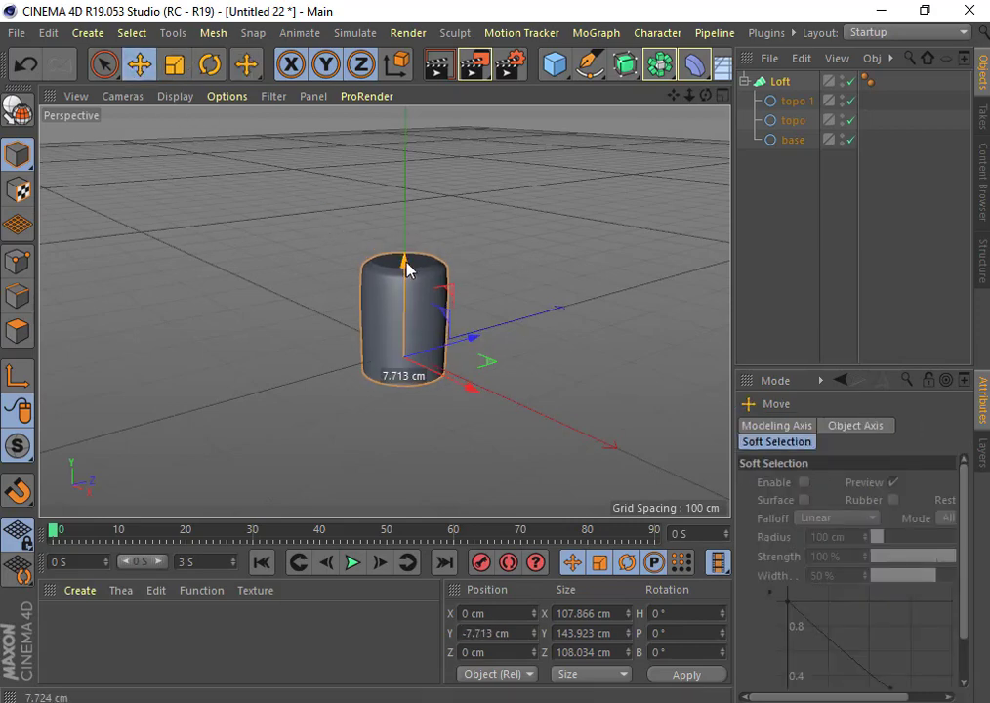
Select the topo 1 circle inside the Loft and recentre the zoomed-out view
click(492, 223)
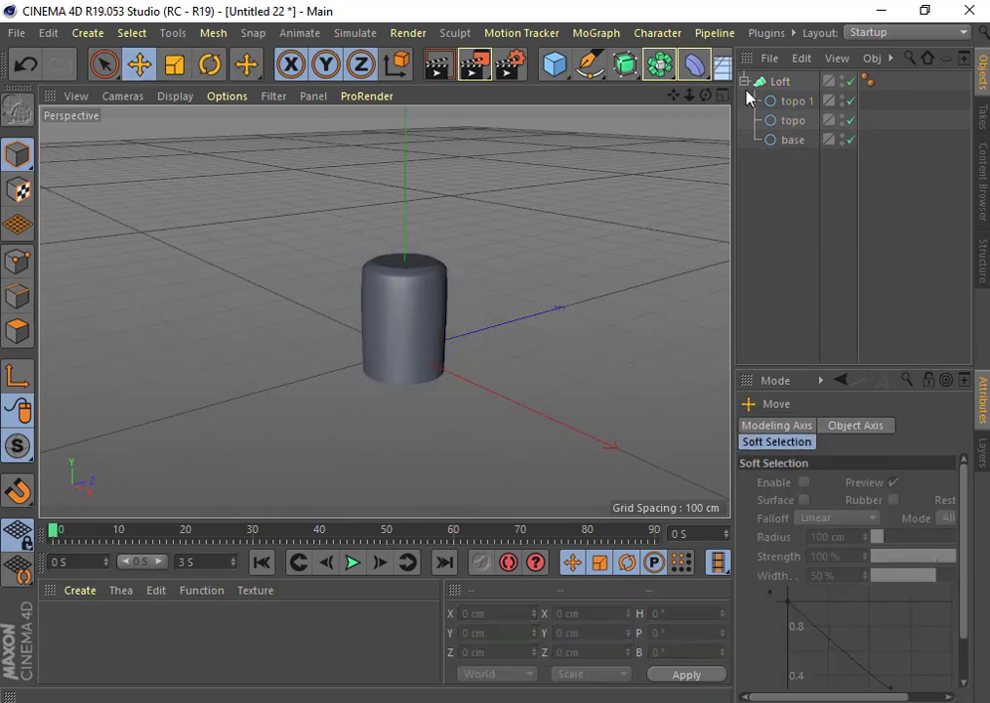
click(778, 82)
click(630, 215)
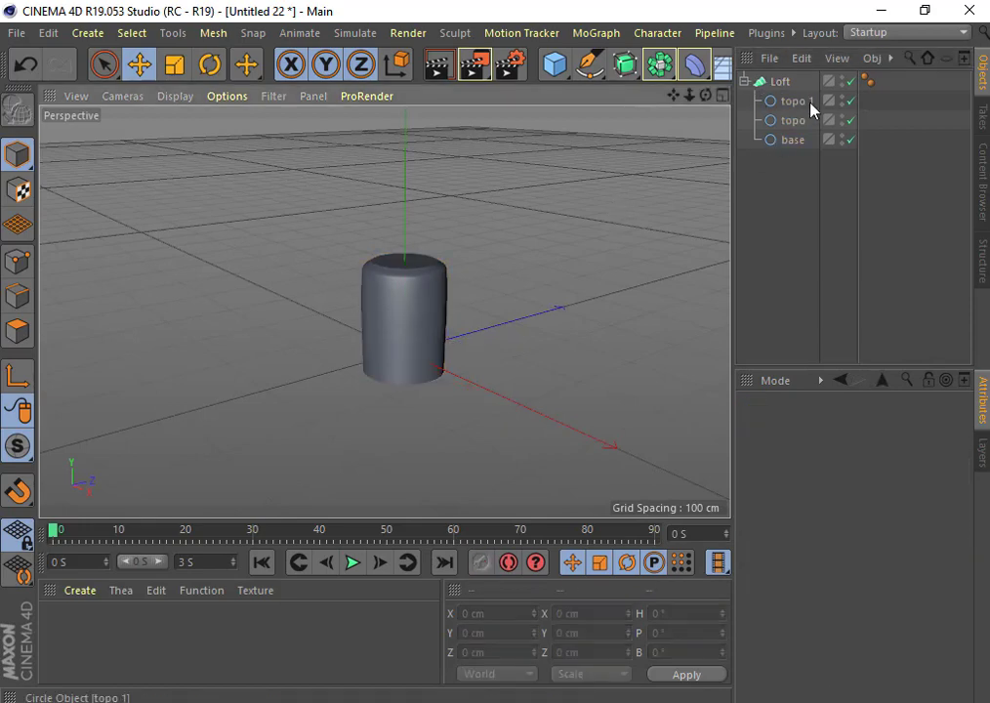
click(778, 81)
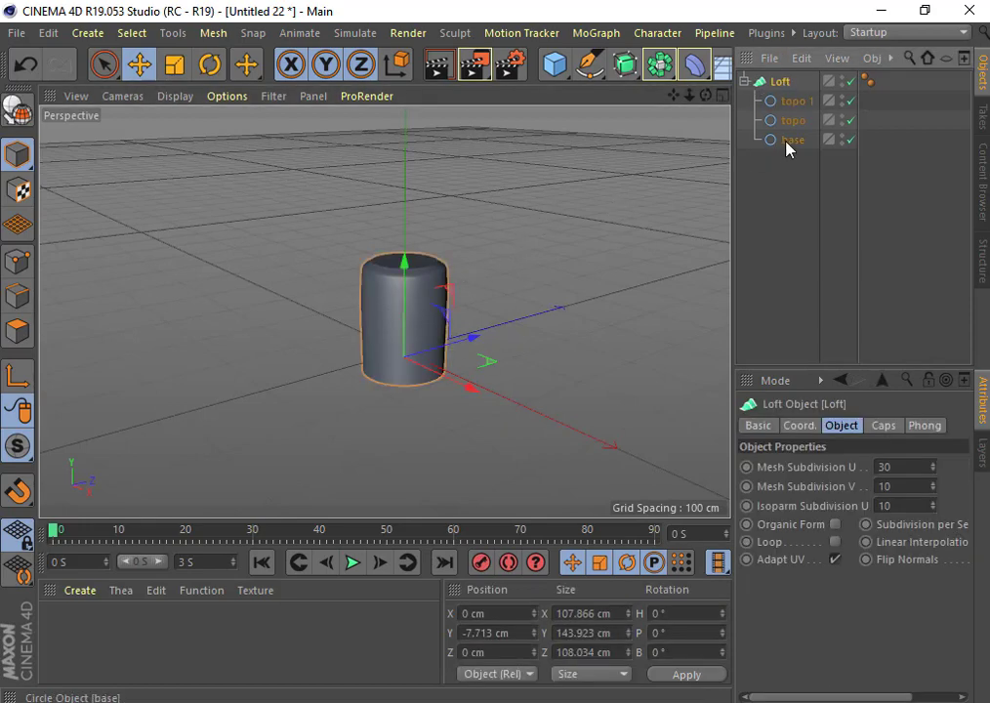
click(790, 101)
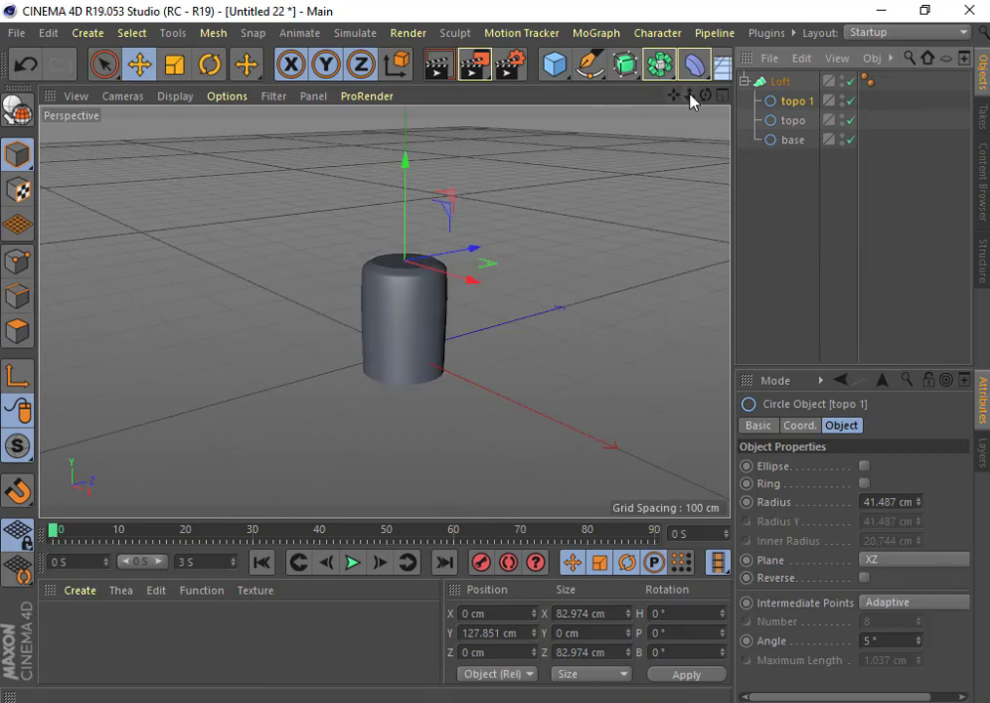
drag(689, 94, 384, 311)
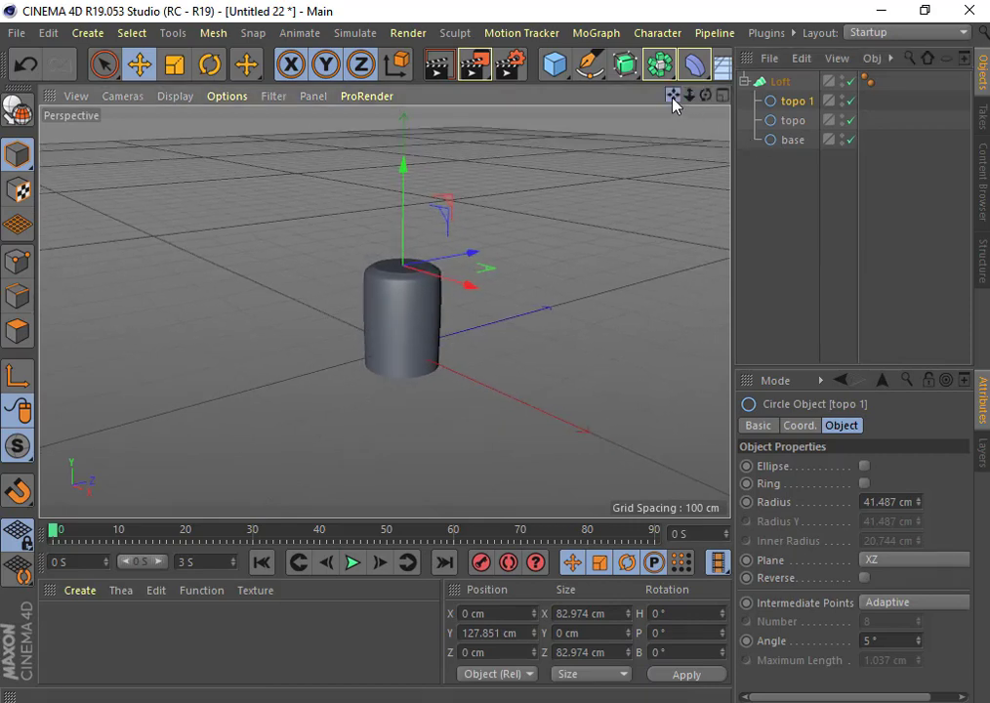
drag(673, 94, 744, 106)
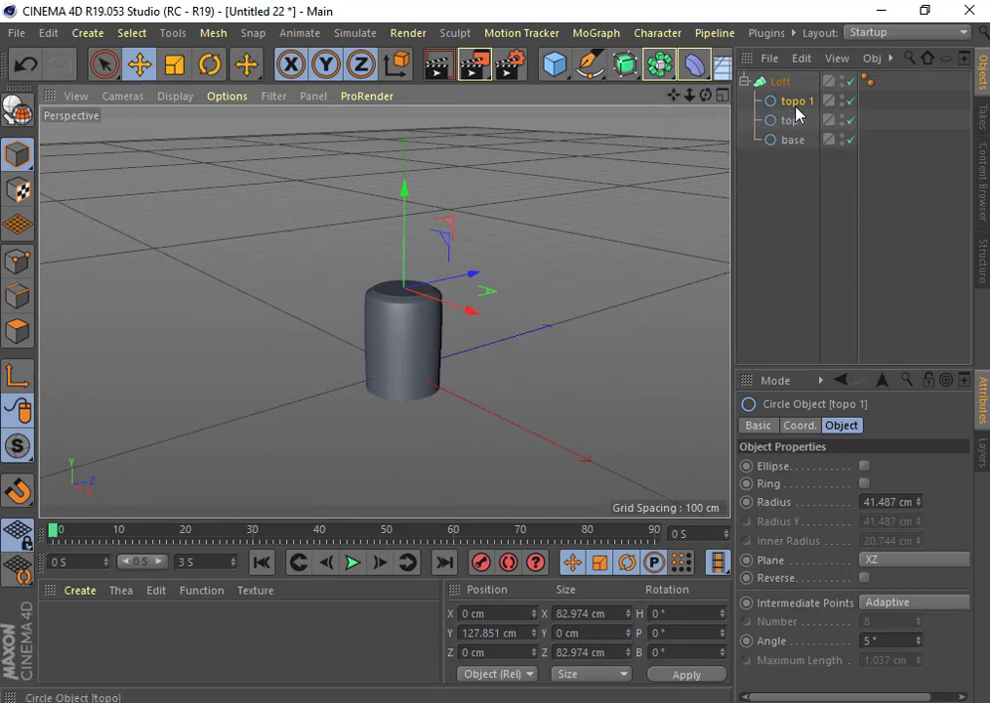
Duplicate topo 1 as topo 1.1, raise it to Y 267.362 cm and shrink it to 27.907 cm
drag(794, 100, 796, 99)
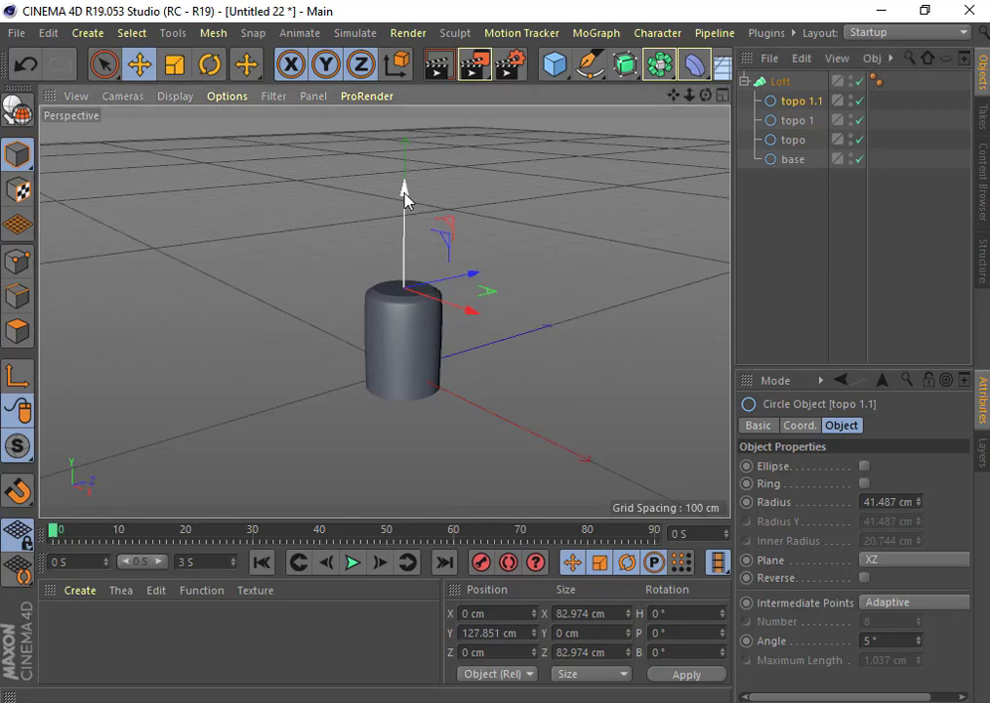
drag(405, 195, 409, 87)
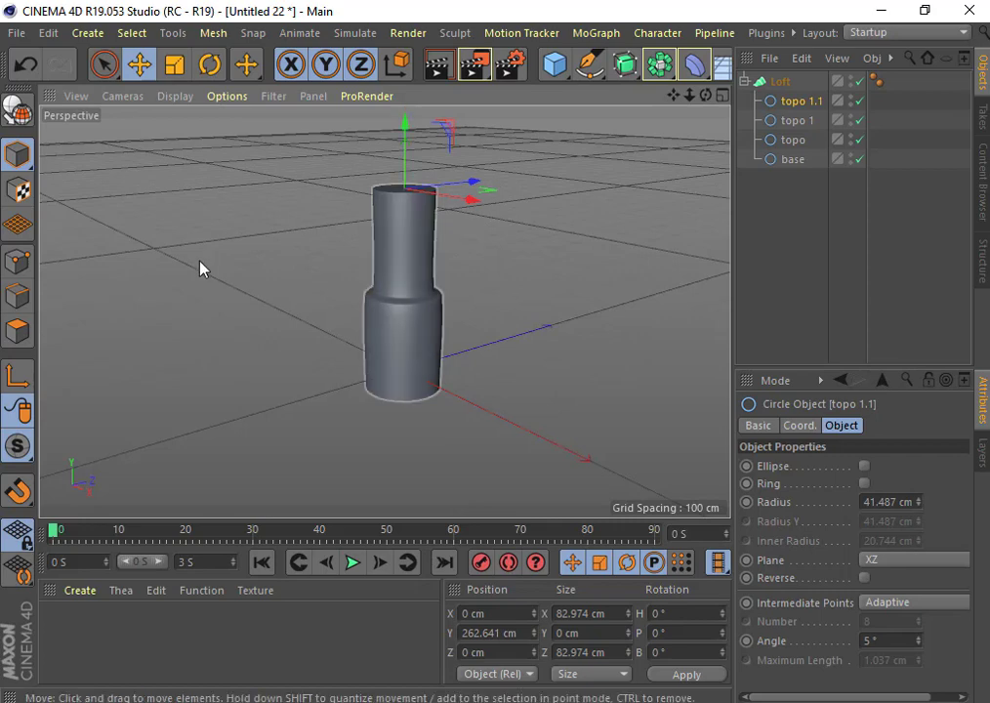
click(175, 65)
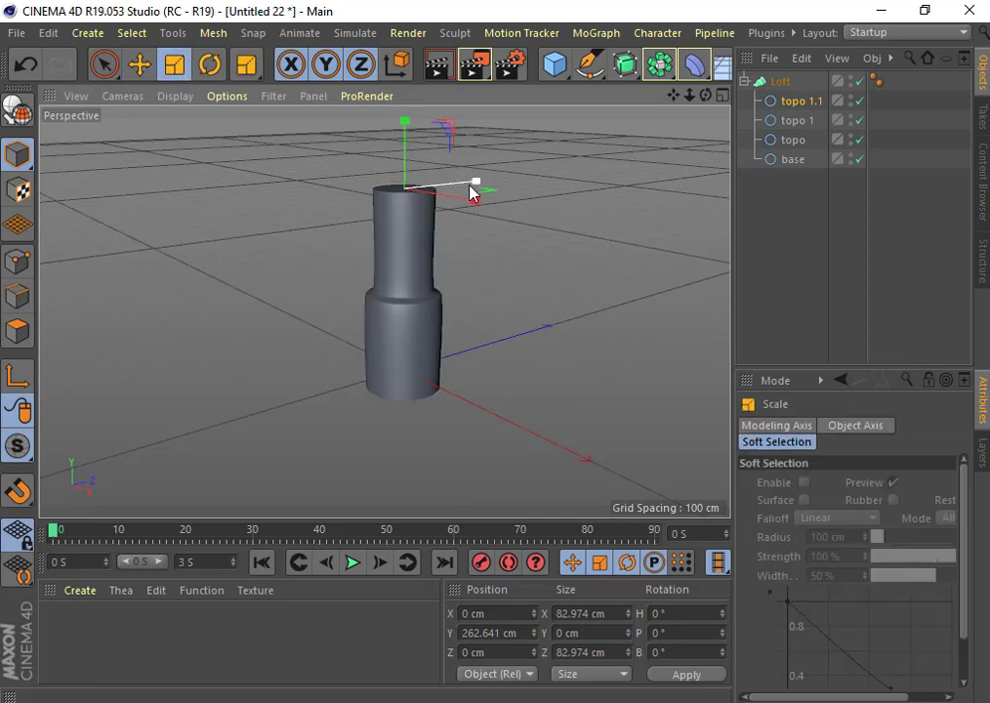
drag(476, 188, 431, 192)
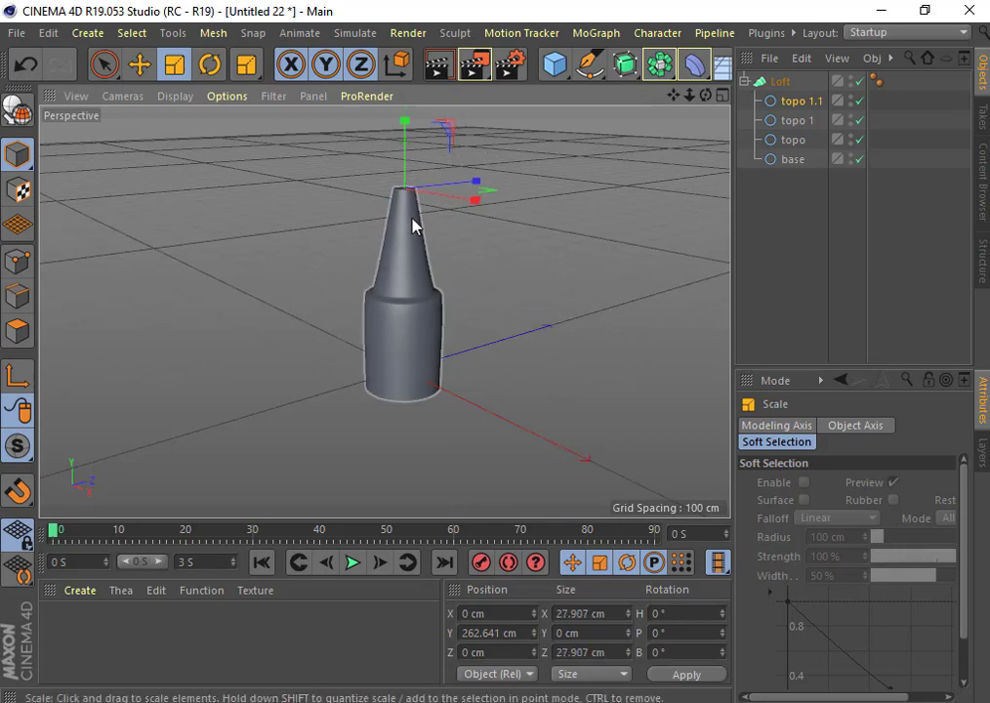
click(140, 64)
Reposition topo 1.1 higher and adjust its width to form the bottle's top
mouse_move(405, 127)
mouse_down()
mouse_move(398, 151)
mouse_move(395, 124)
mouse_up()
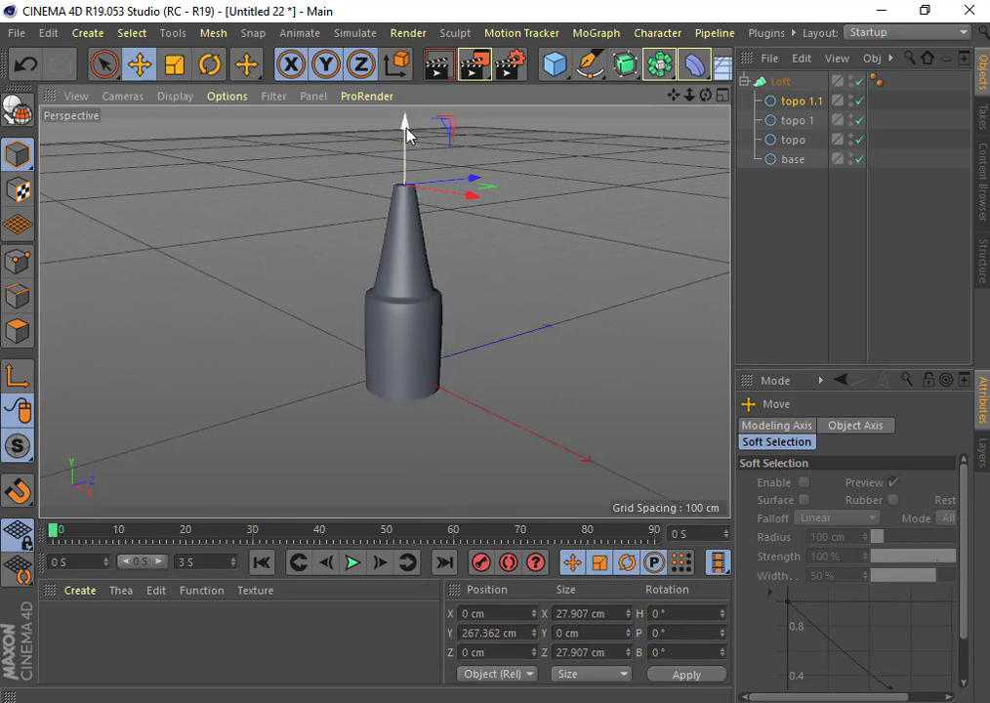
drag(404, 121, 403, 113)
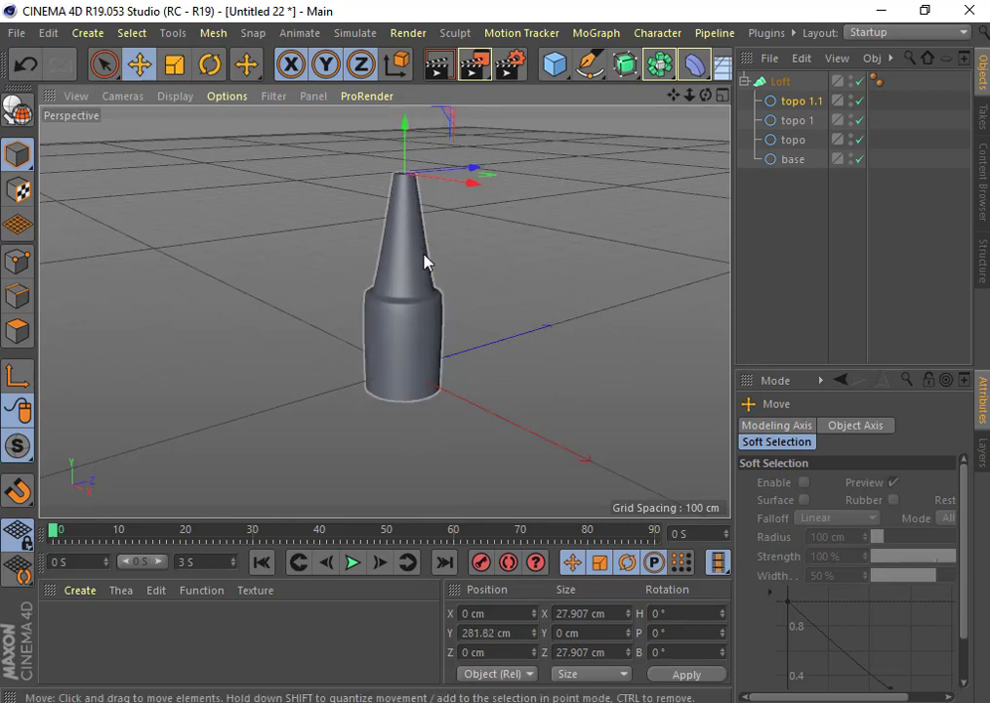
click(176, 64)
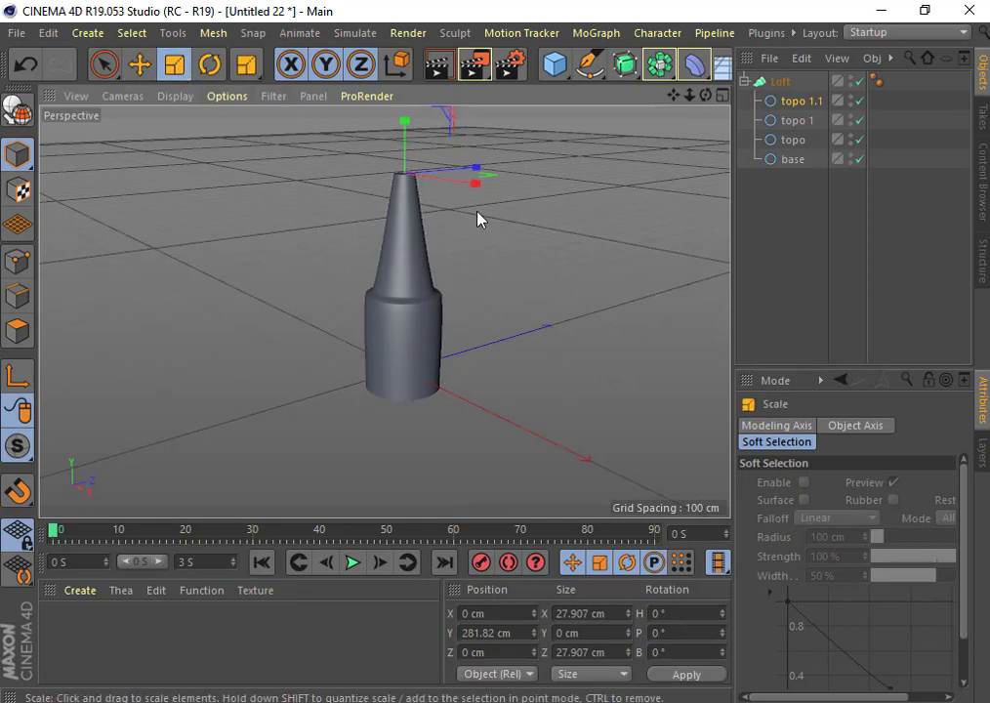
mouse_move(477, 186)
mouse_down()
mouse_move(473, 195)
mouse_move(493, 209)
mouse_up()
click(414, 276)
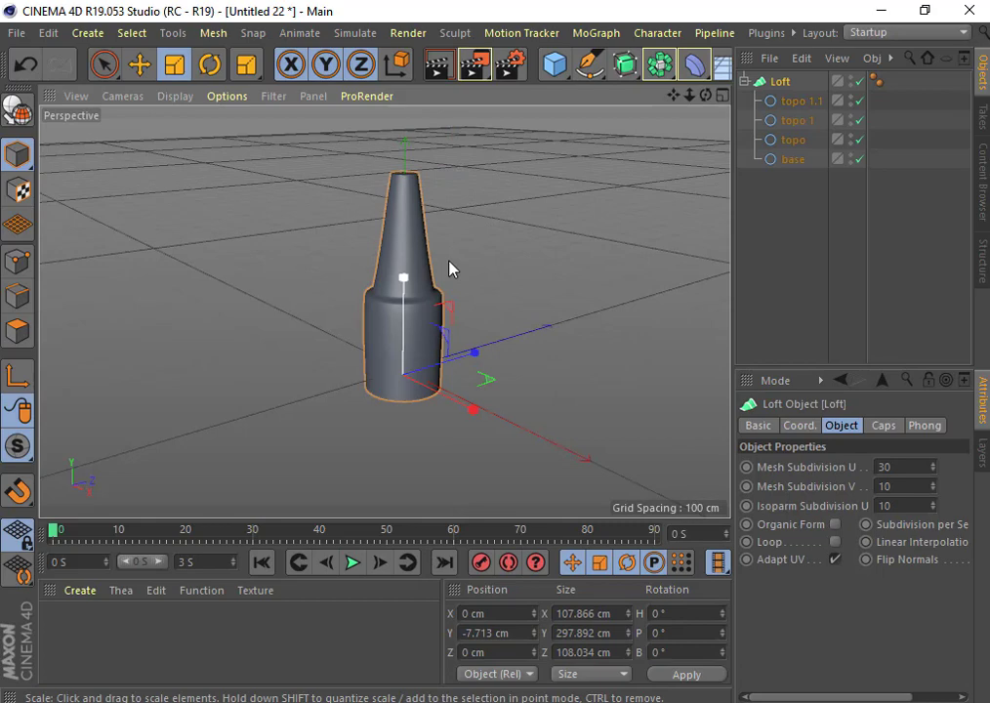
click(798, 100)
drag(478, 190, 465, 181)
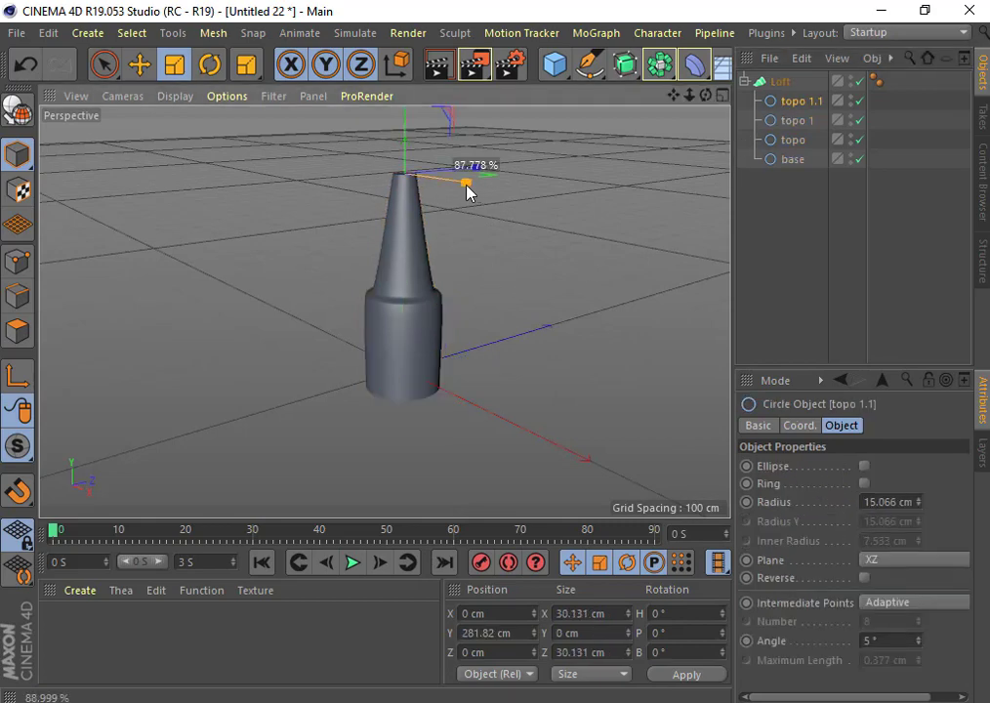
Shrink topo 1 to narrow the neck and raise it, undoing a stray X move
click(797, 120)
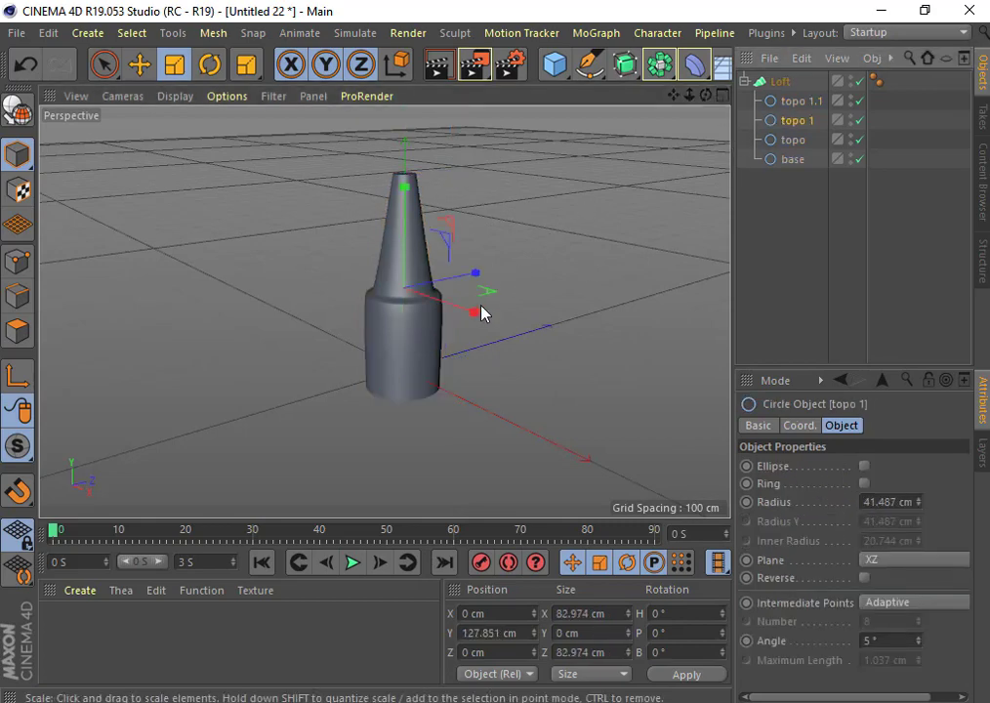
drag(475, 313, 433, 251)
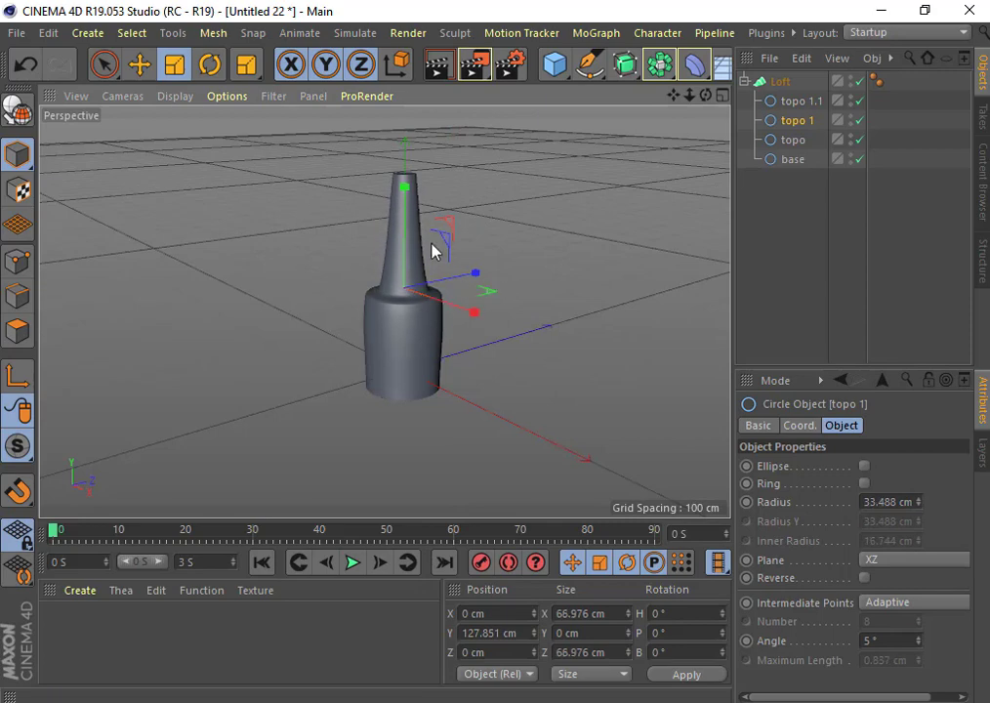
click(140, 64)
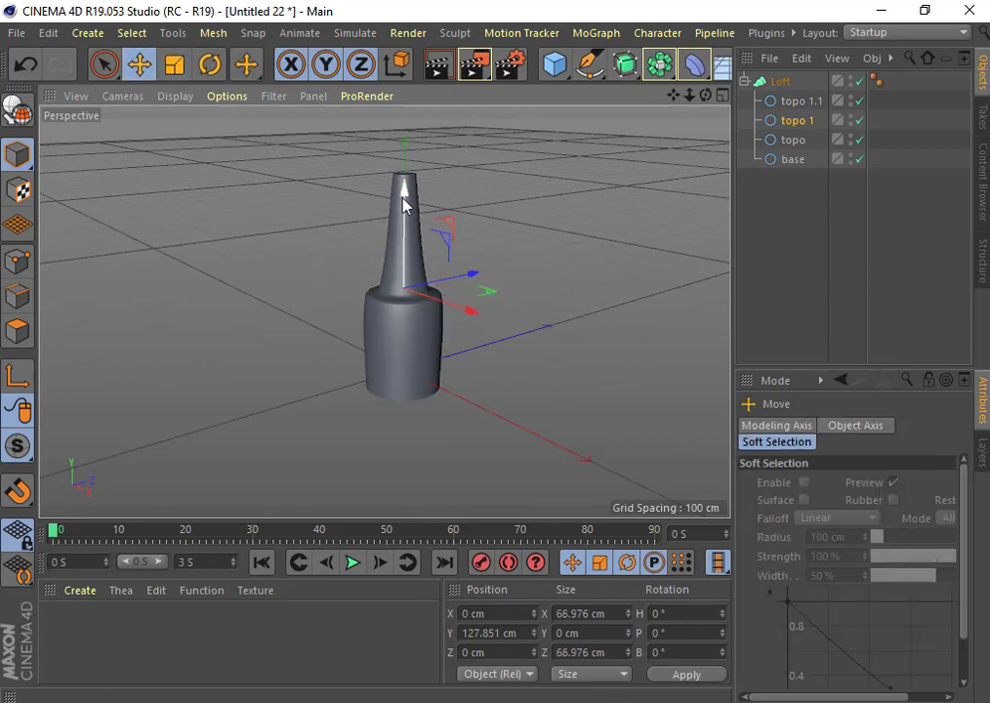
drag(406, 195, 404, 166)
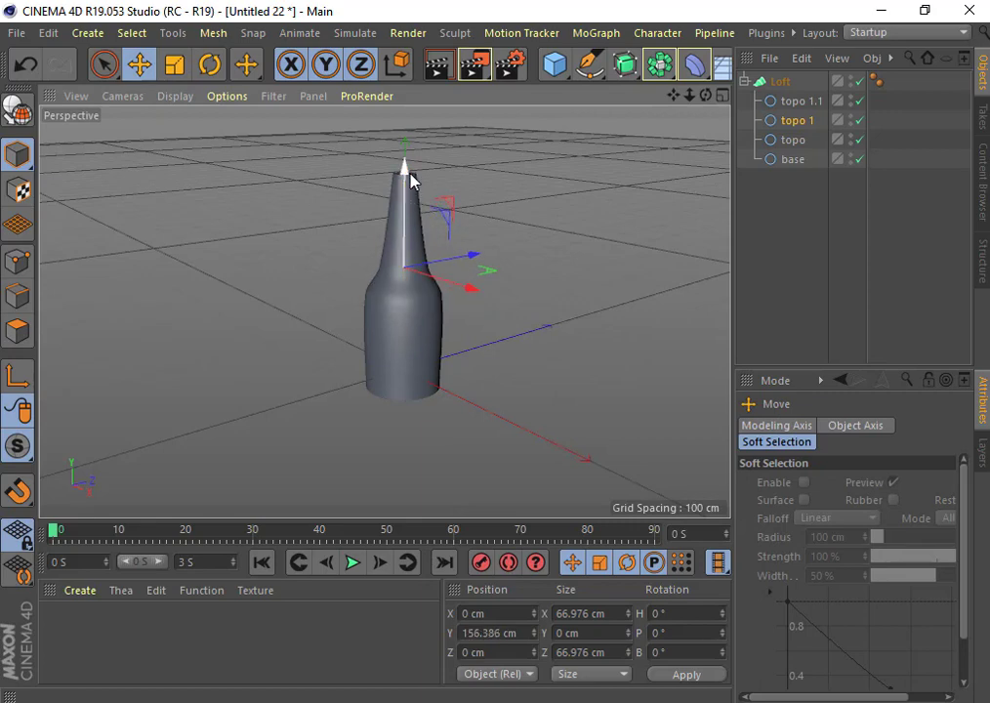
drag(470, 260, 467, 259)
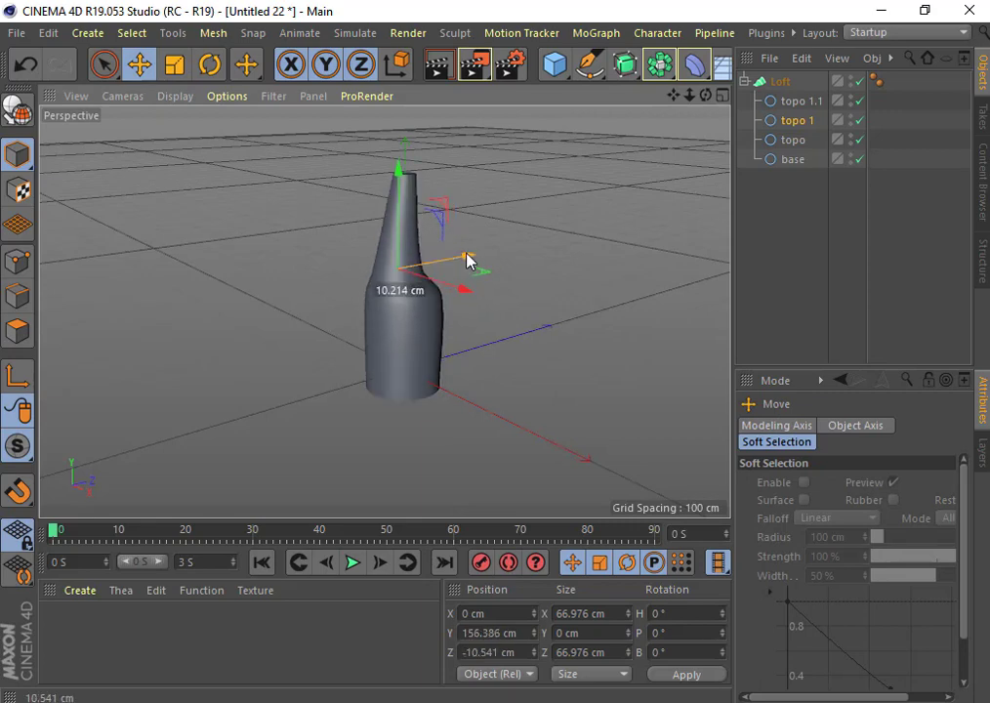
click(25, 65)
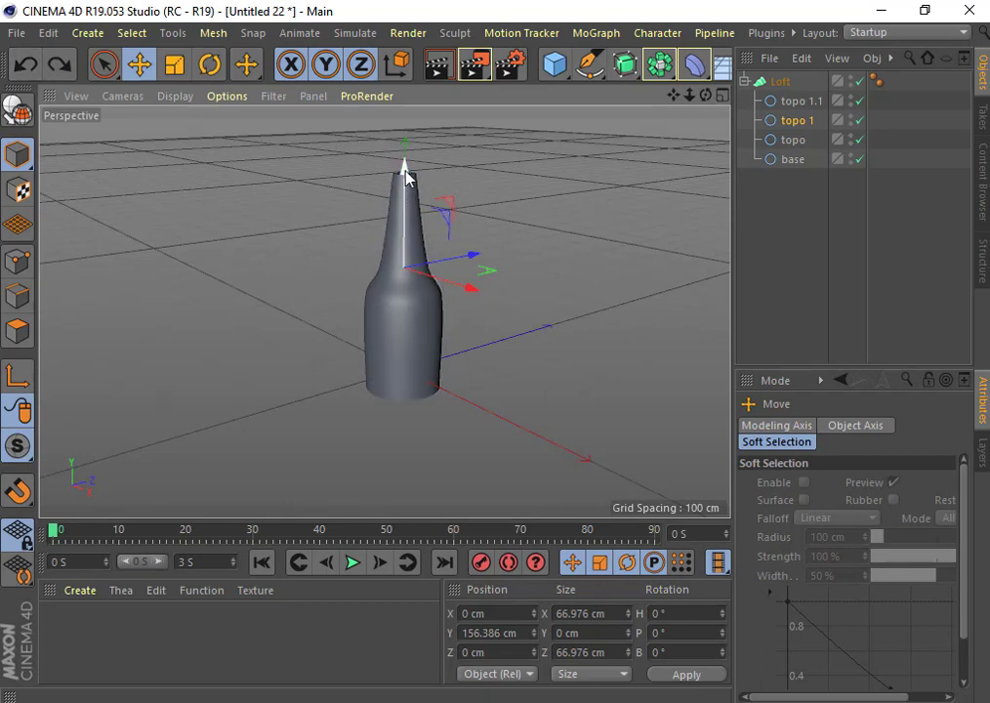
drag(405, 173, 407, 186)
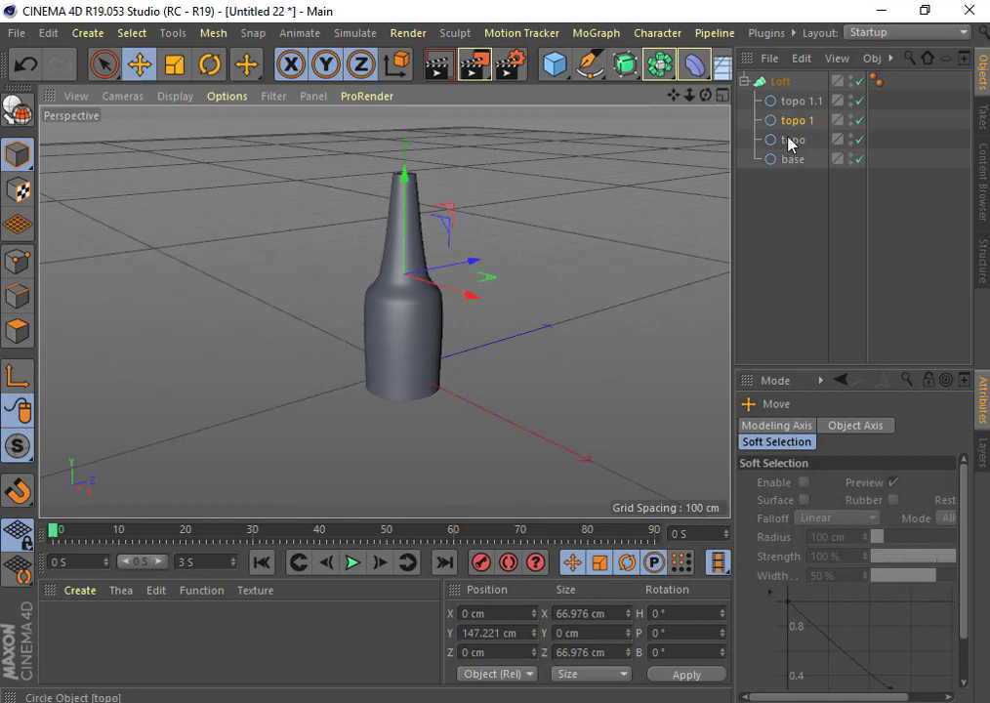
Save the project and shrink topo 1 further to 61.54 cm wide
key(ctrl+s)
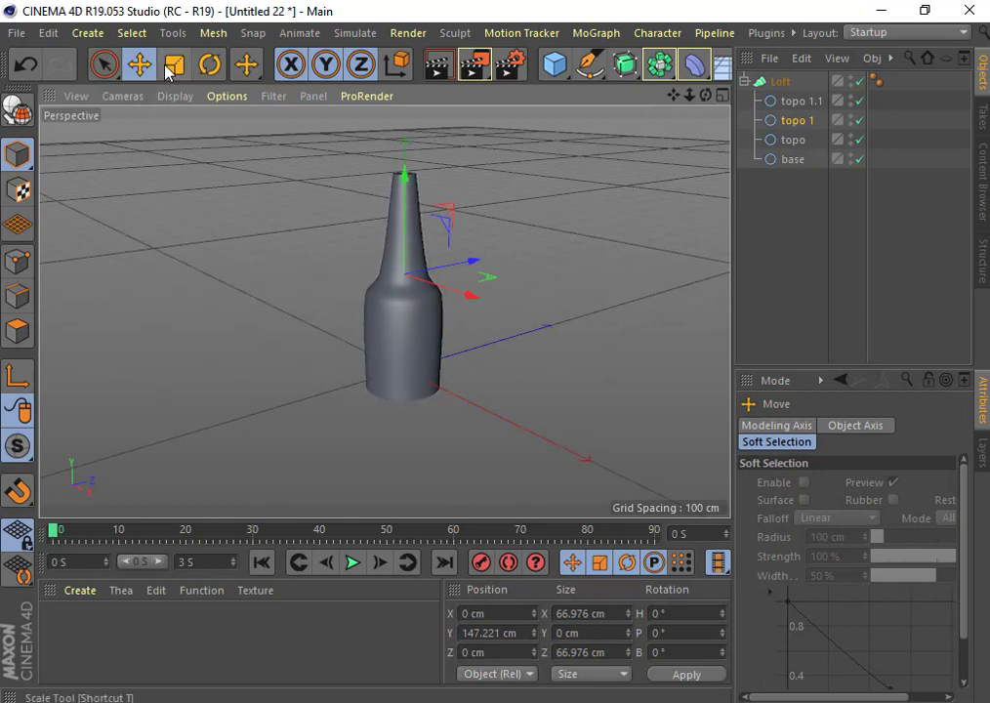
click(175, 65)
drag(406, 173, 404, 187)
Enlarge the bottle Loft about 5% to roughly 116 by 312 cm and move it to Y -7.762 cm
click(498, 204)
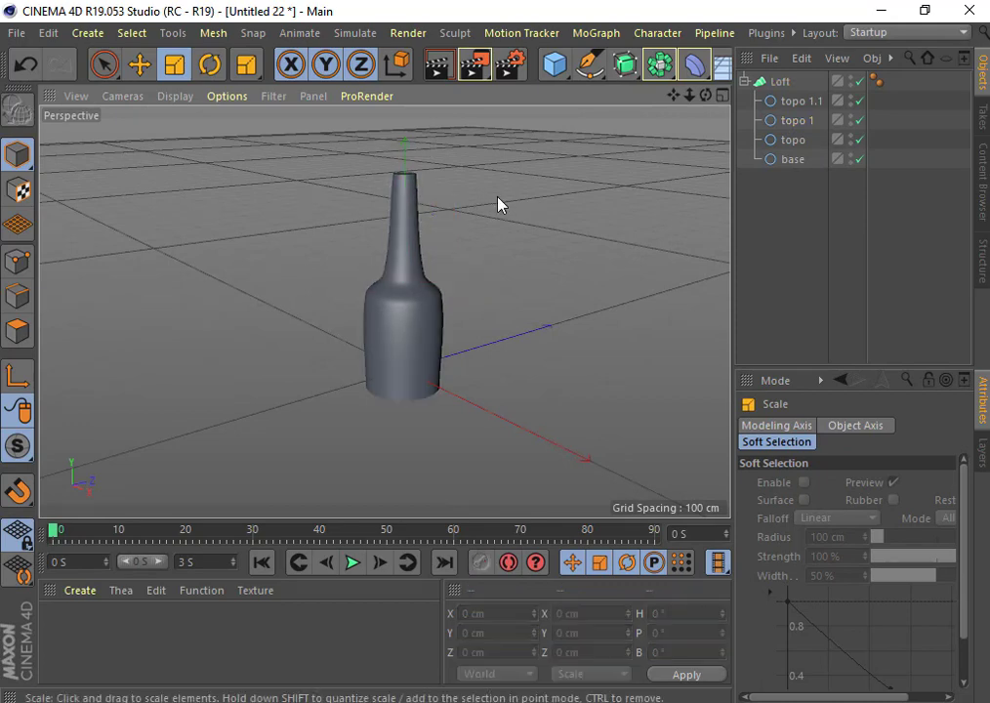
drag(705, 95, 673, 103)
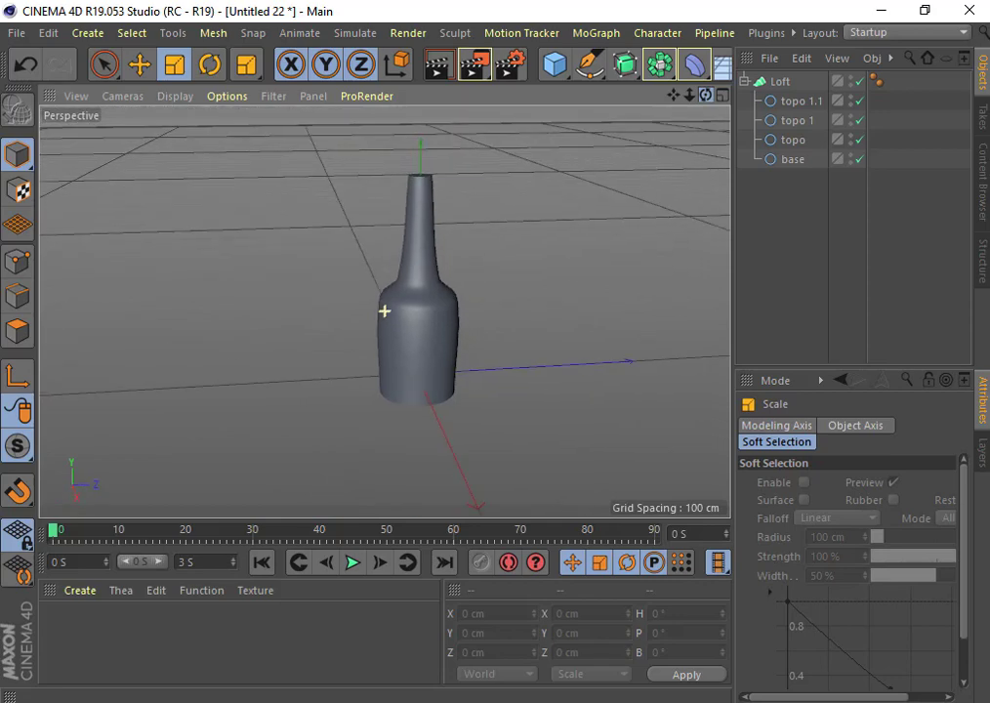
click(418, 203)
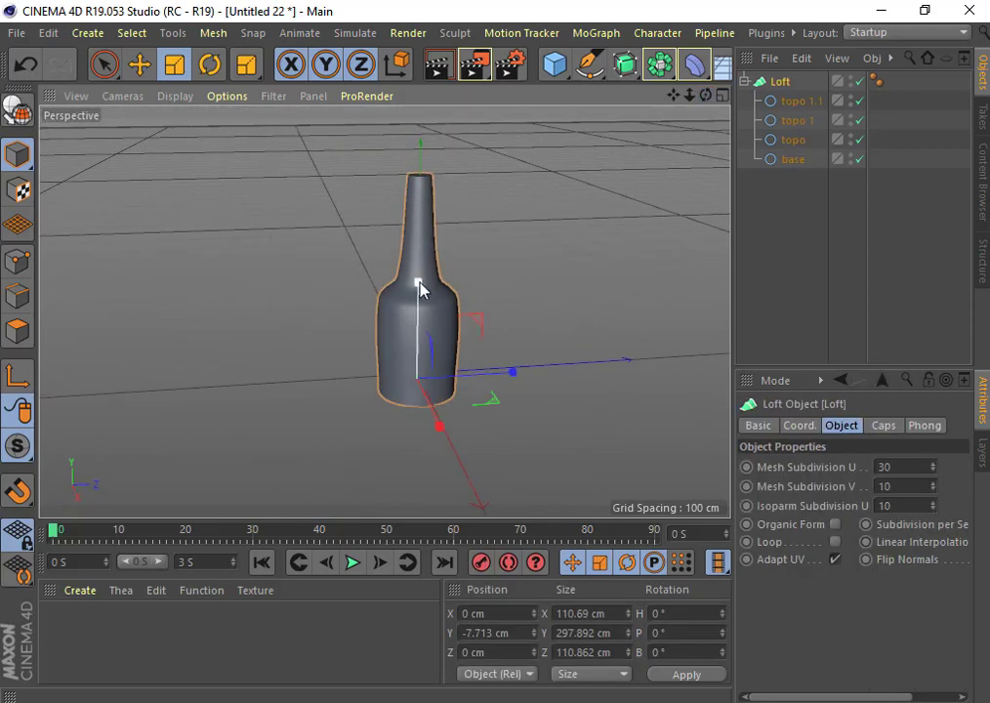
drag(417, 285, 419, 258)
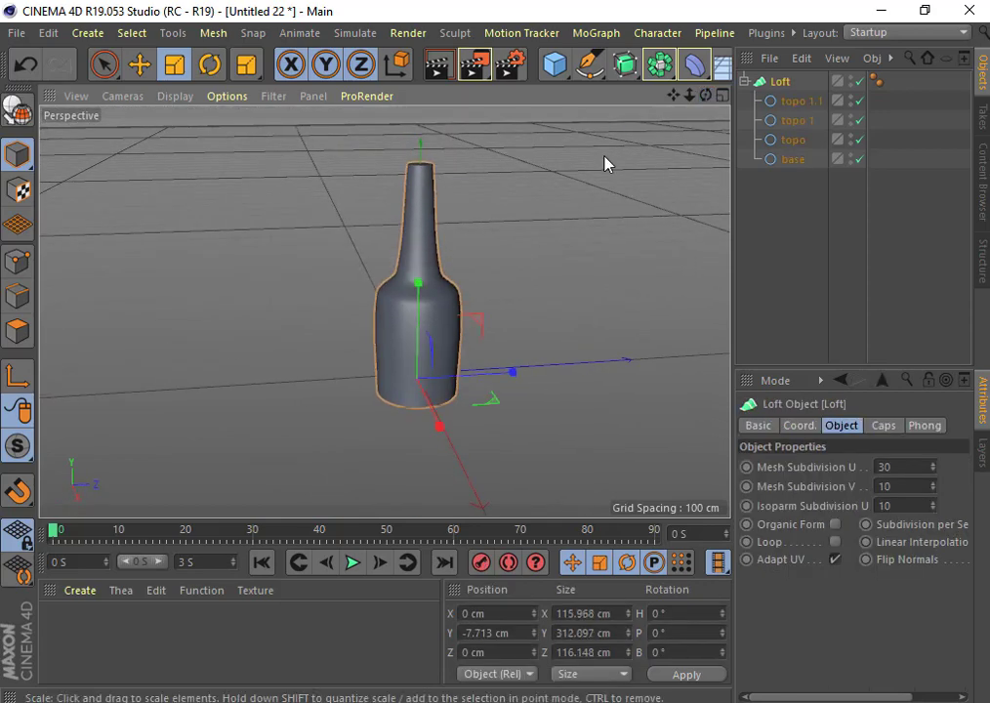
click(139, 65)
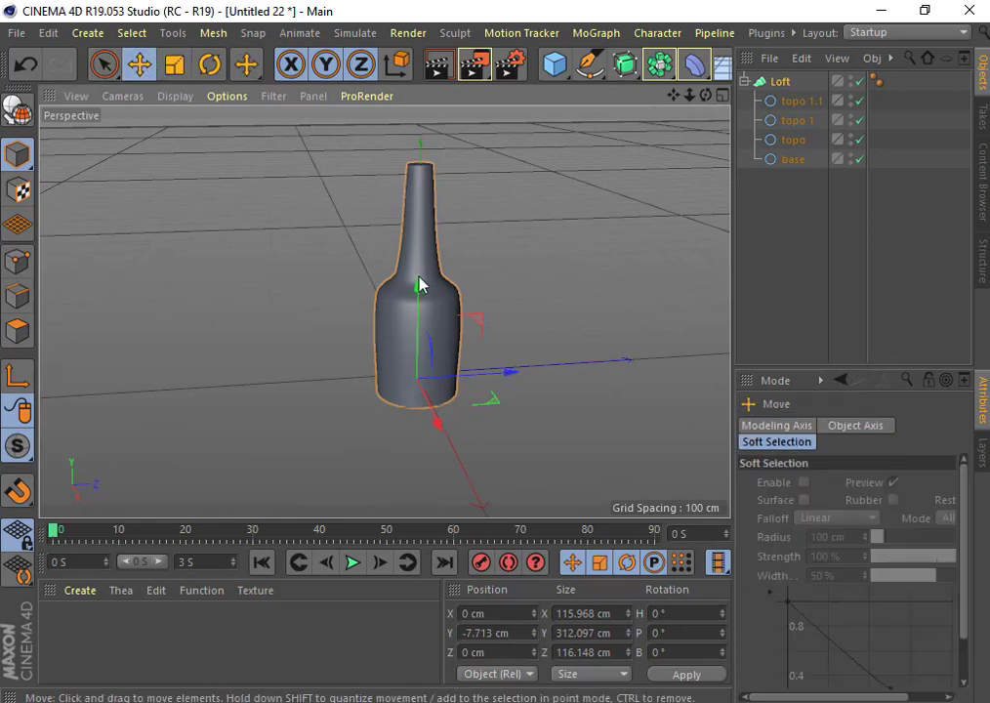
drag(419, 293, 420, 282)
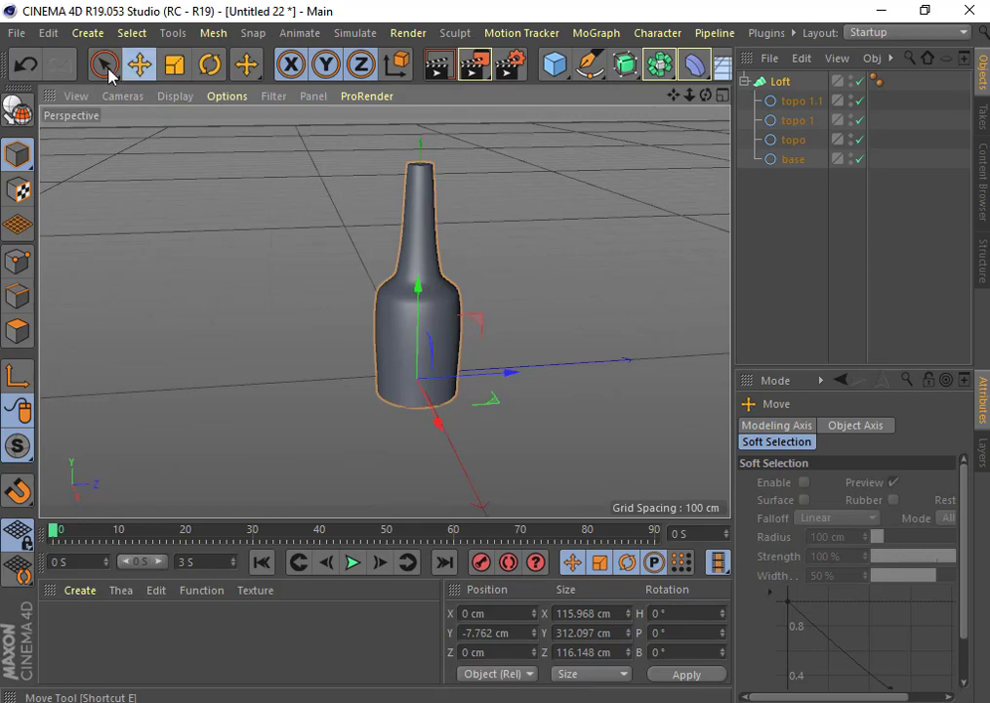
drag(673, 96, 454, 99)
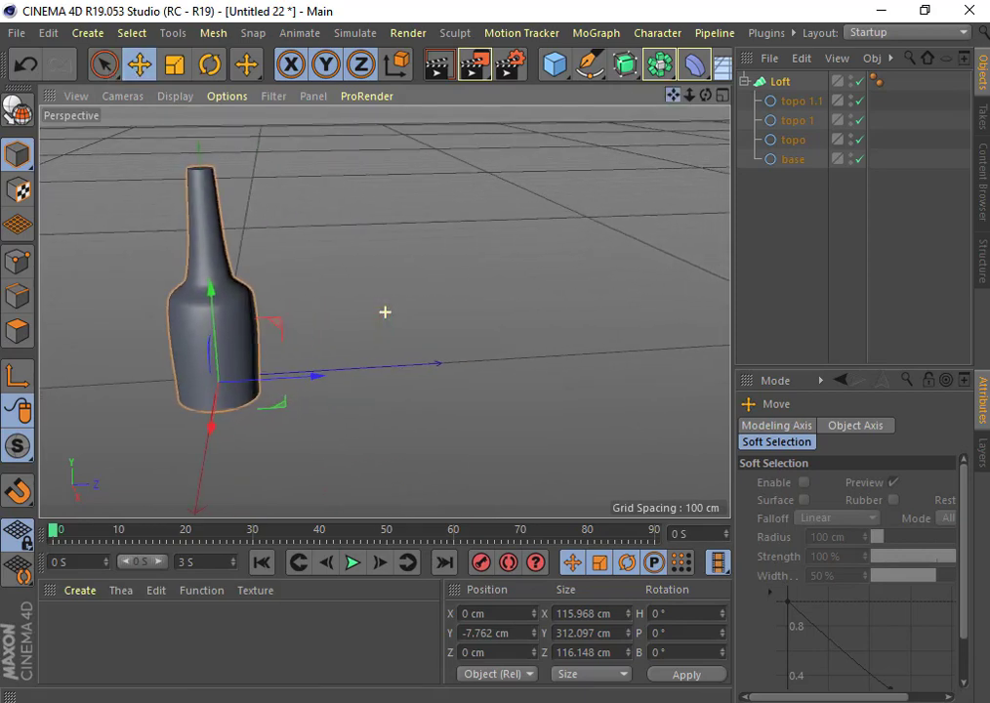
drag(385, 311, 377, 311)
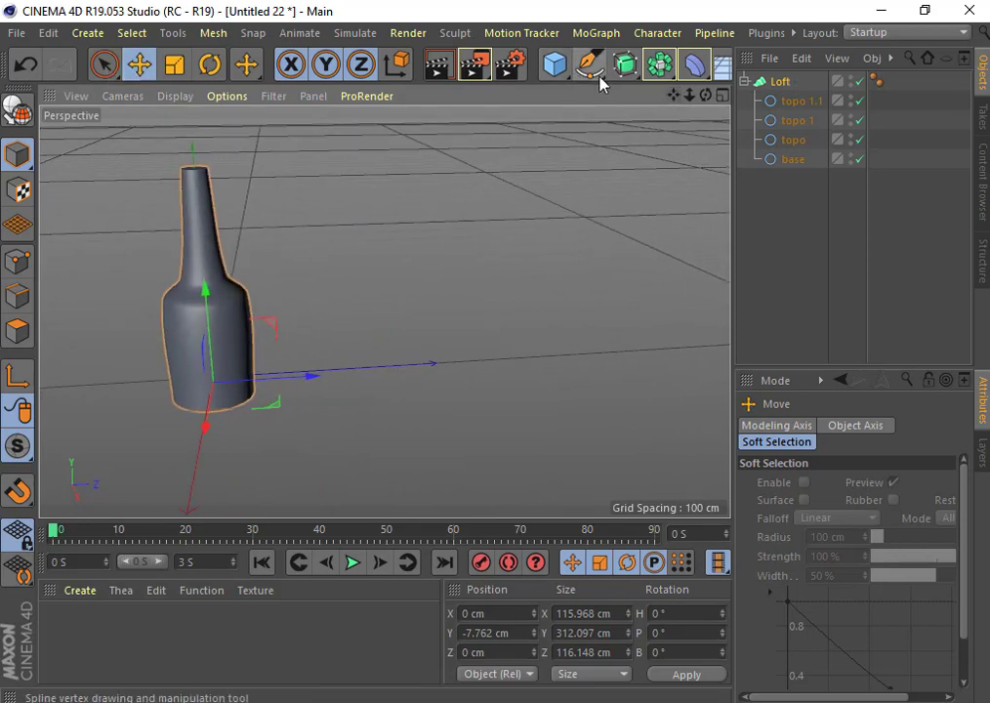
Close all projects without saving to discard the bottle scene and get an empty Untitled 23
drag(600, 85, 526, 126)
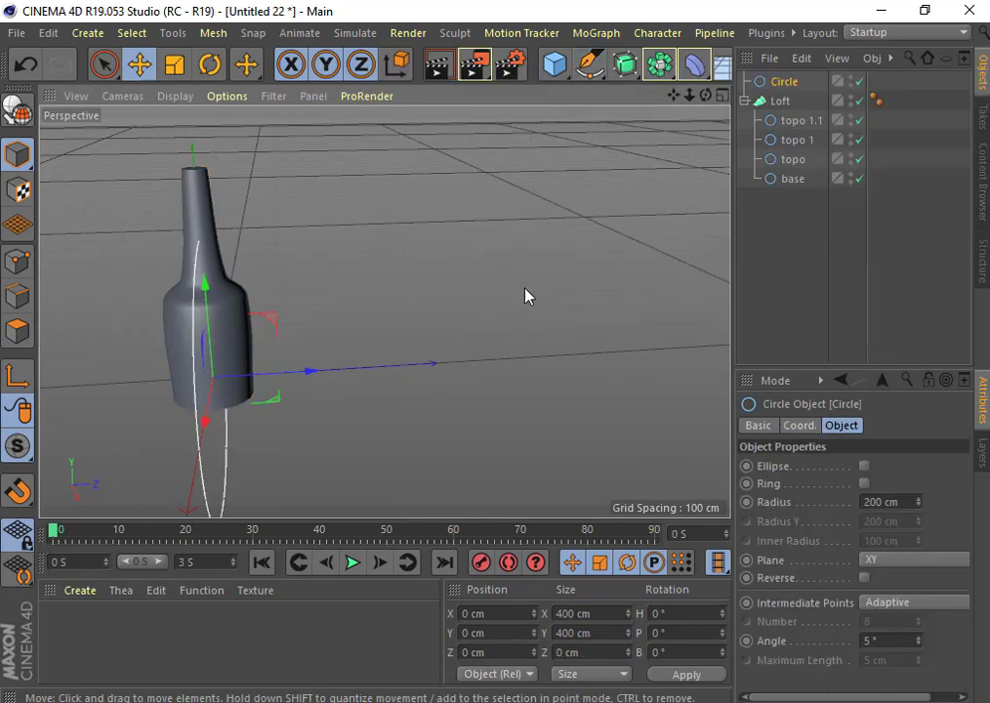
drag(305, 379, 410, 383)
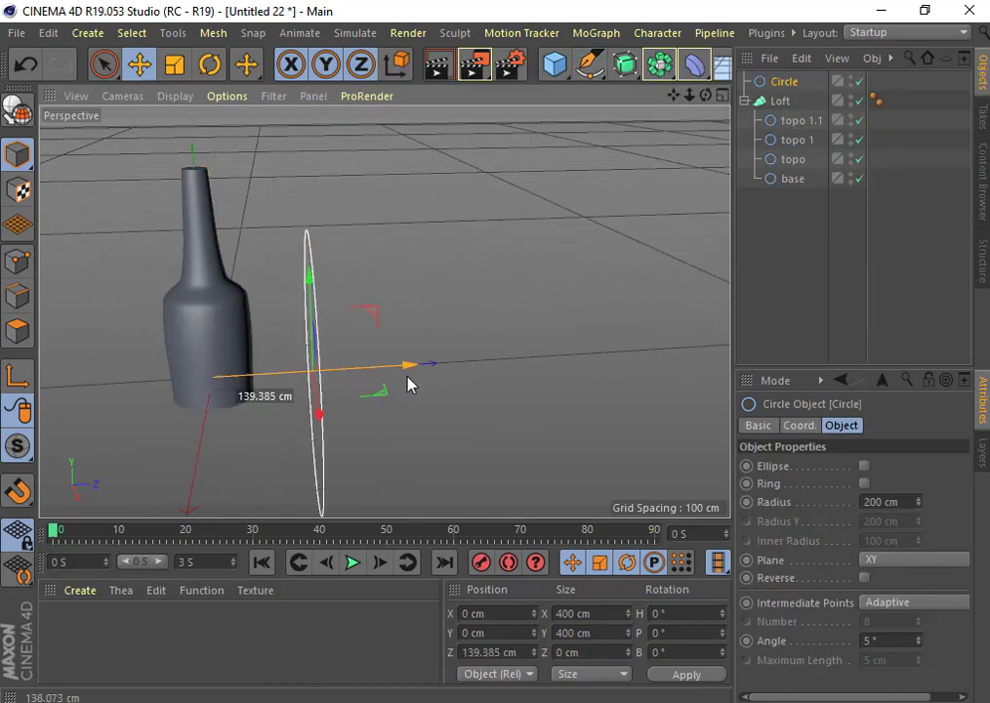
click(17, 33)
click(79, 168)
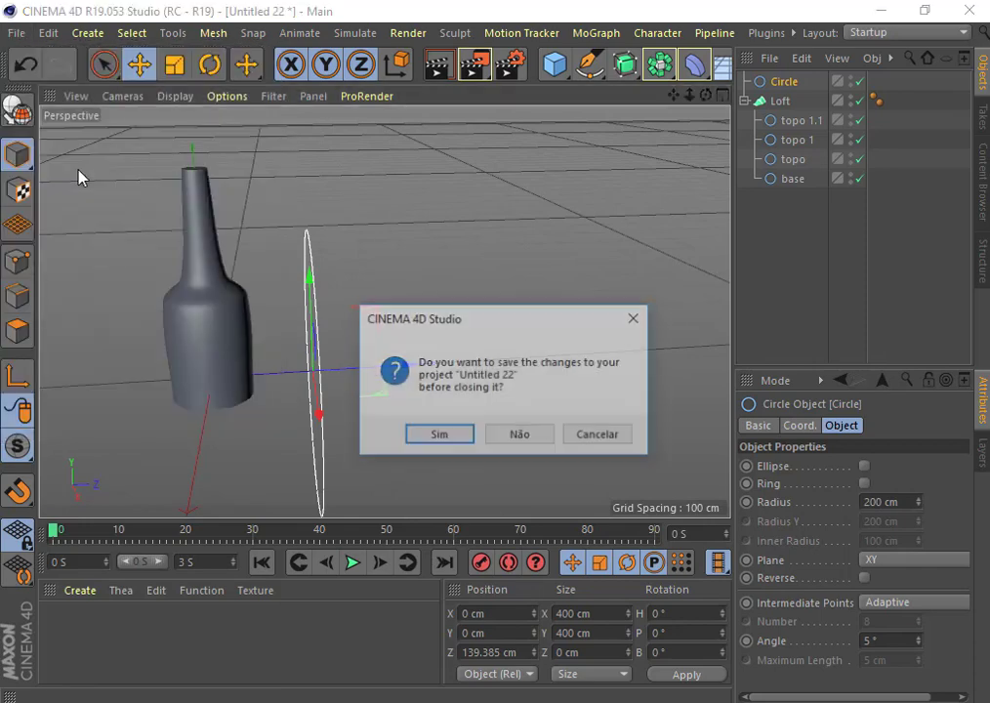
click(520, 437)
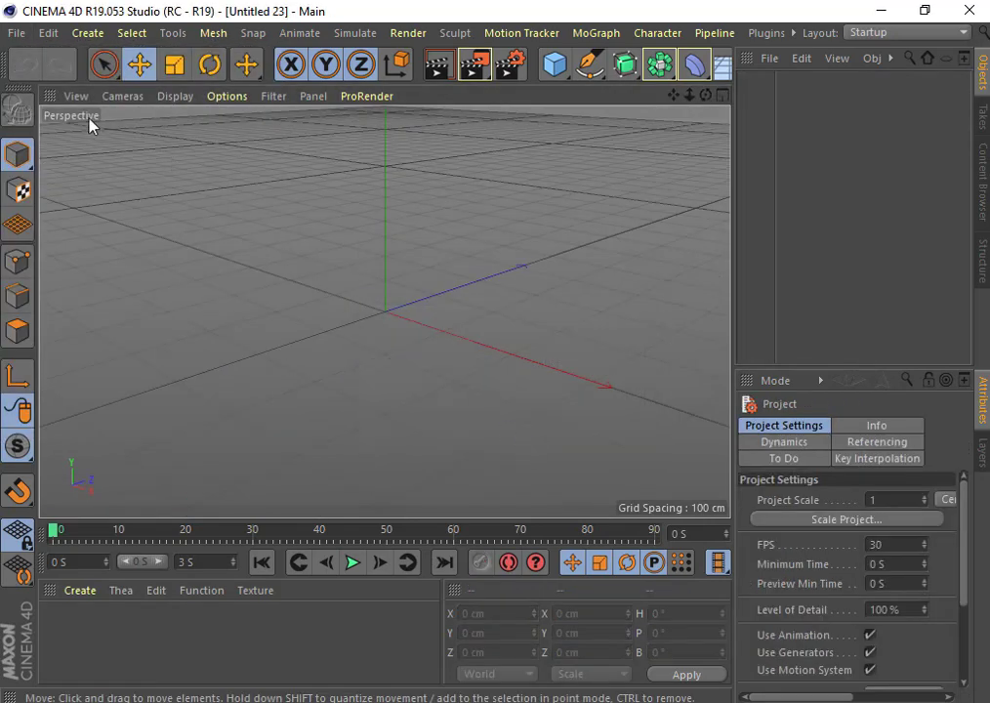
Add a 200 cm Circle spline and duplicate it as Circle.1 offset along Z
click(591, 74)
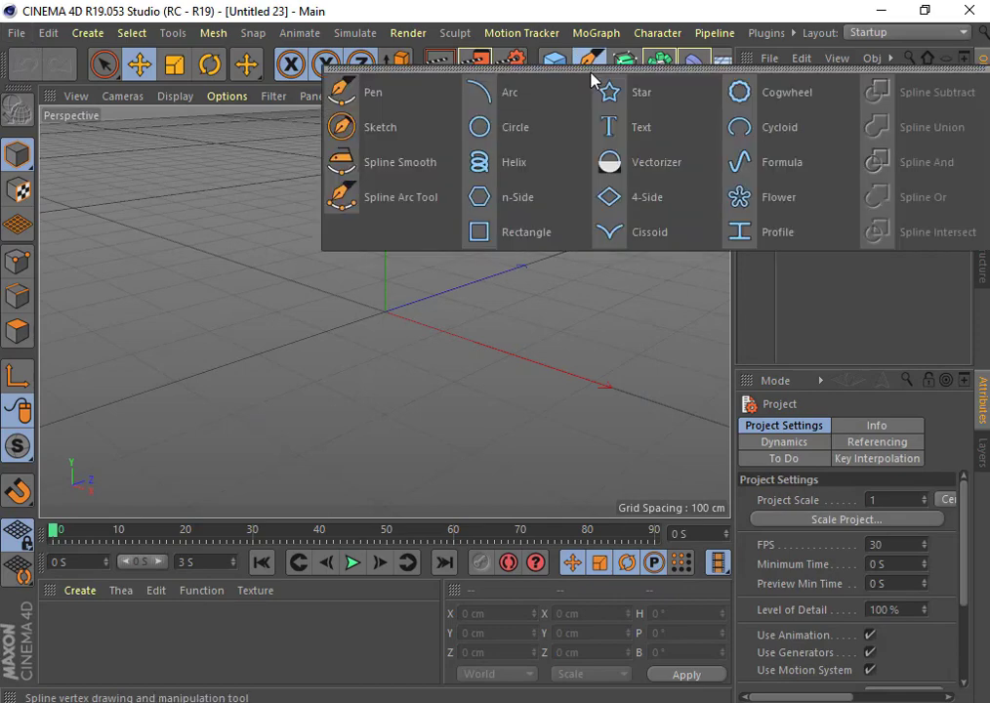
click(542, 128)
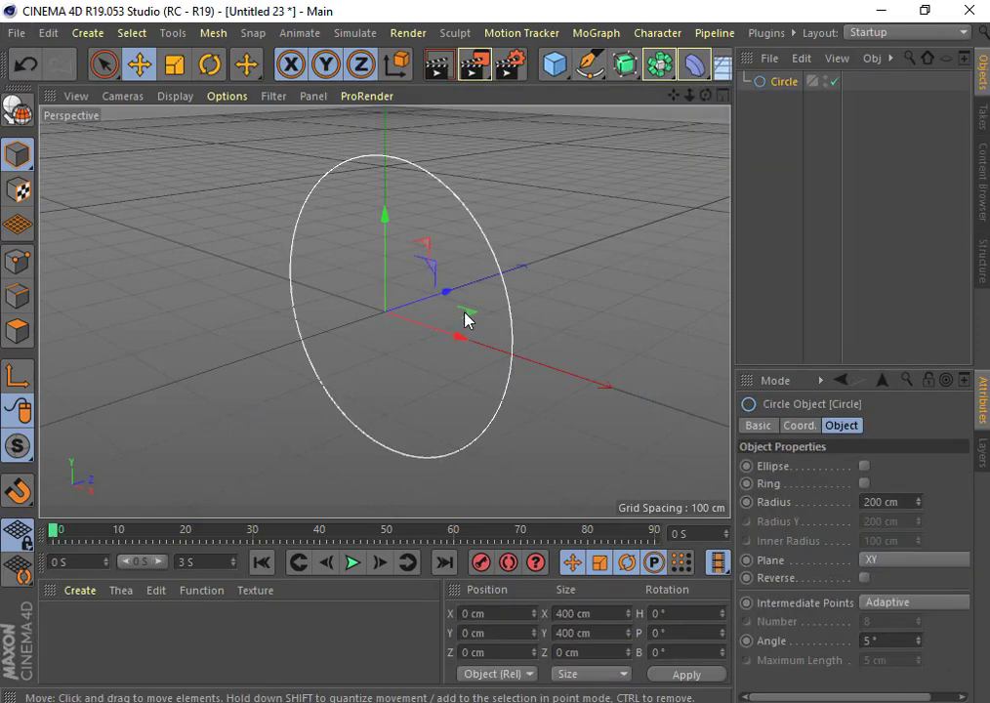
drag(698, 99, 387, 312)
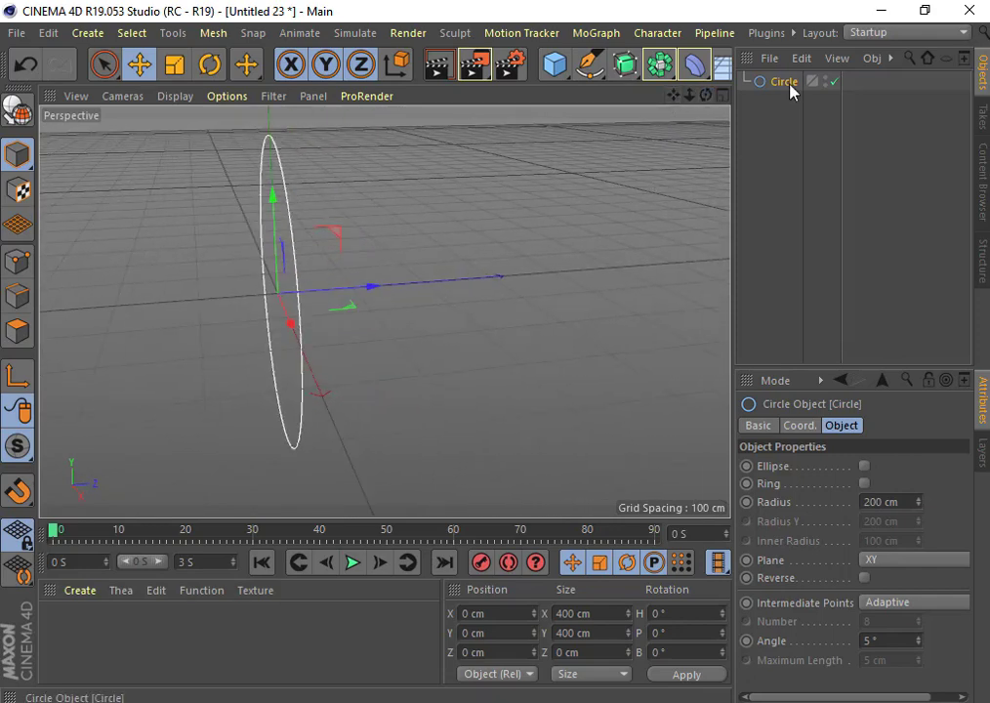
ctrl+drag(790, 88, 791, 107)
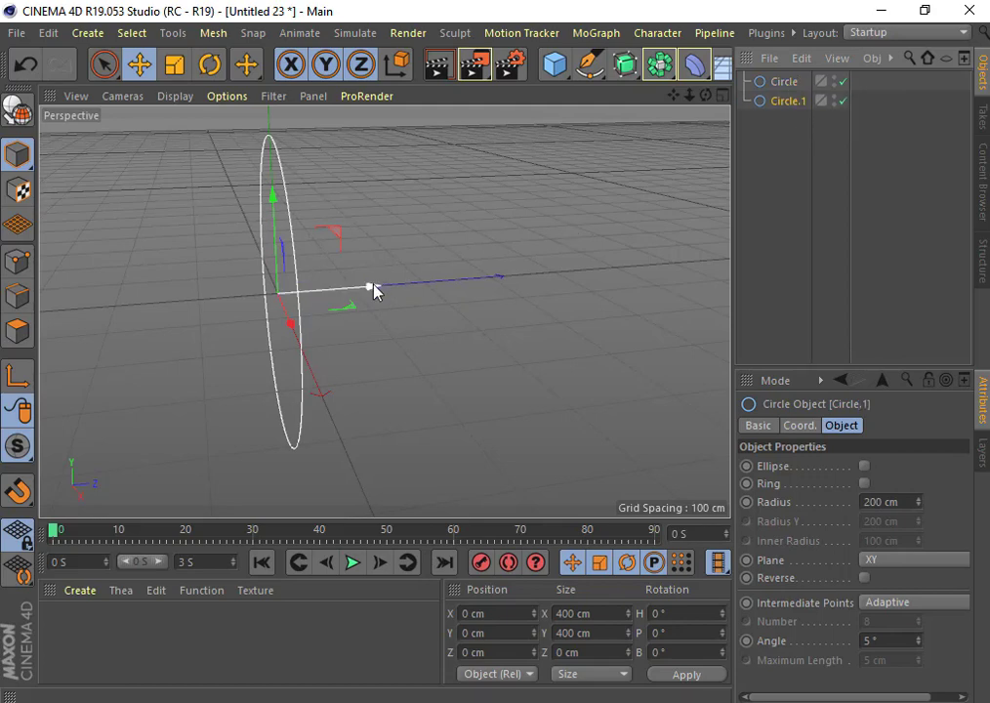
mouse_move(371, 287)
mouse_down()
mouse_move(517, 298)
mouse_move(557, 279)
mouse_up()
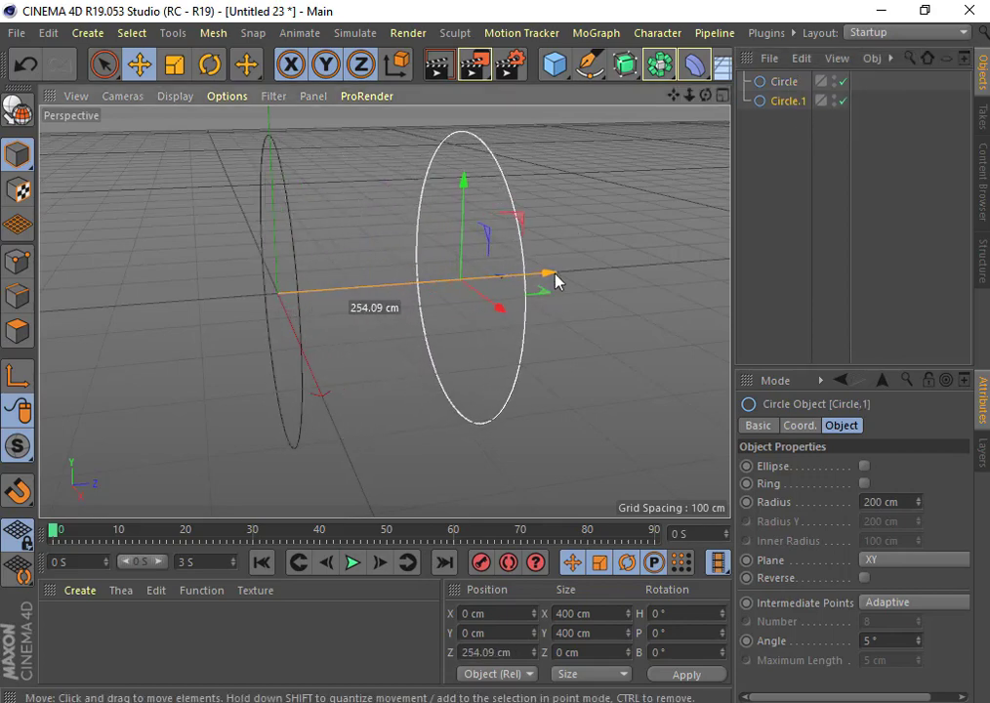
Loft Circle and Circle.1 into a cylinder and scale the cylinder shorter
drag(637, 68, 825, 128)
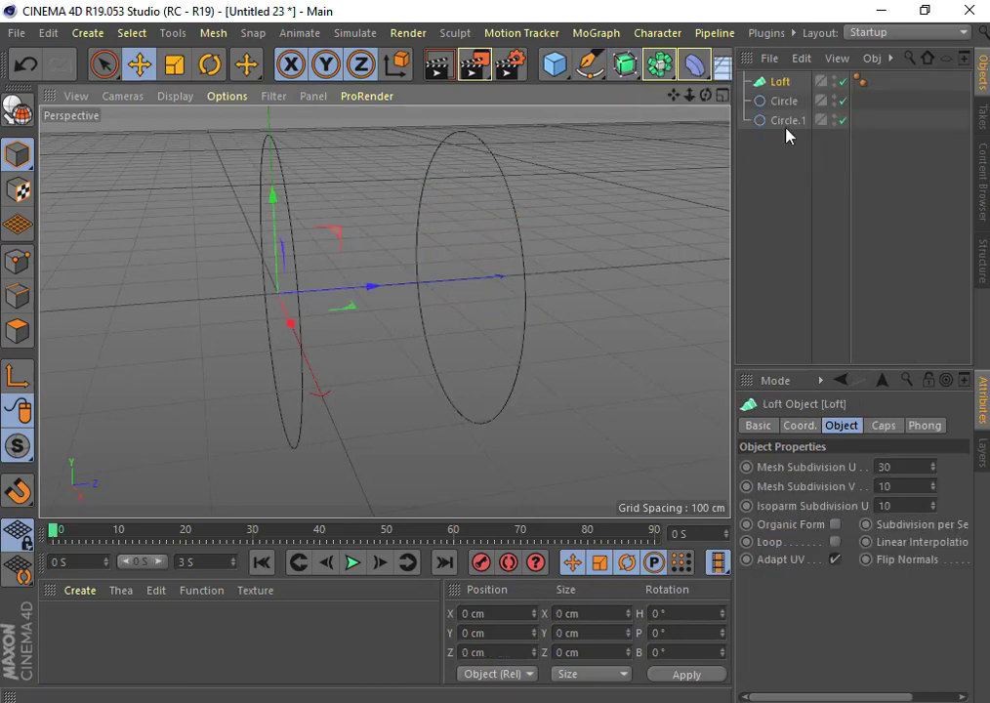
mouse_move(801, 154)
mouse_down()
mouse_move(771, 103)
mouse_move(788, 89)
mouse_move(780, 84)
mouse_up()
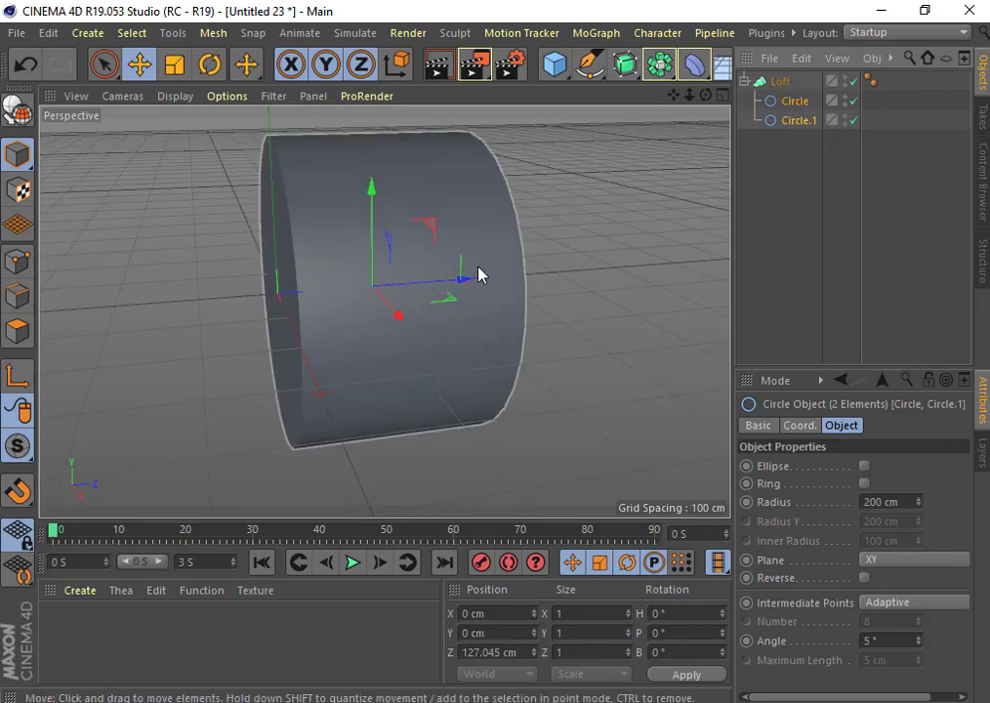
mouse_move(479, 275)
mouse_down()
mouse_move(346, 303)
mouse_move(344, 326)
mouse_up()
click(174, 65)
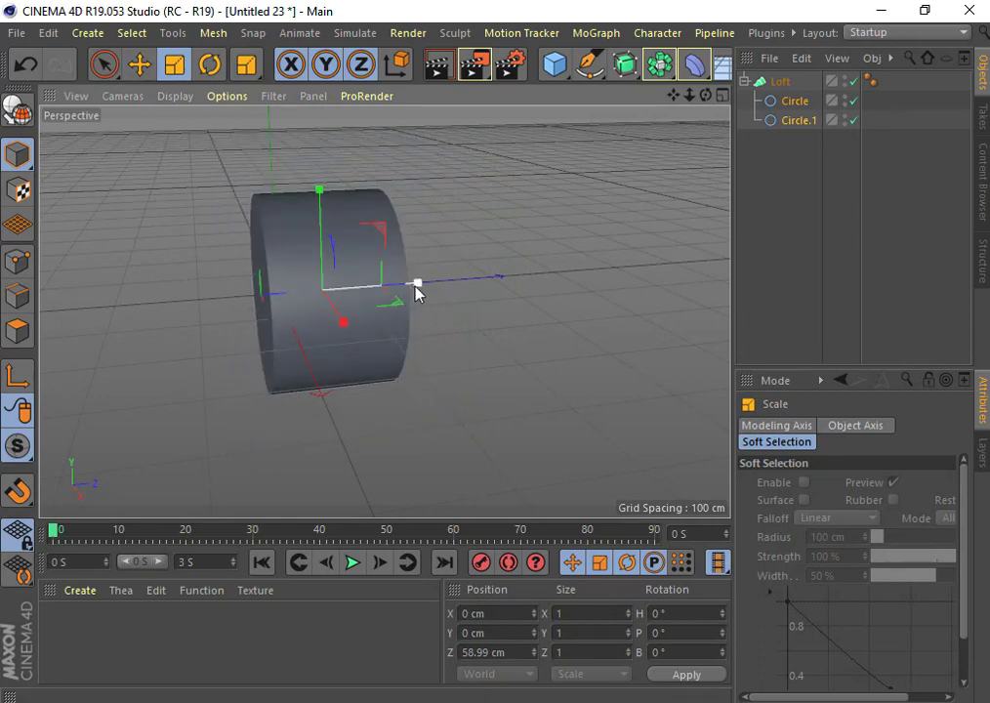
drag(416, 285, 397, 291)
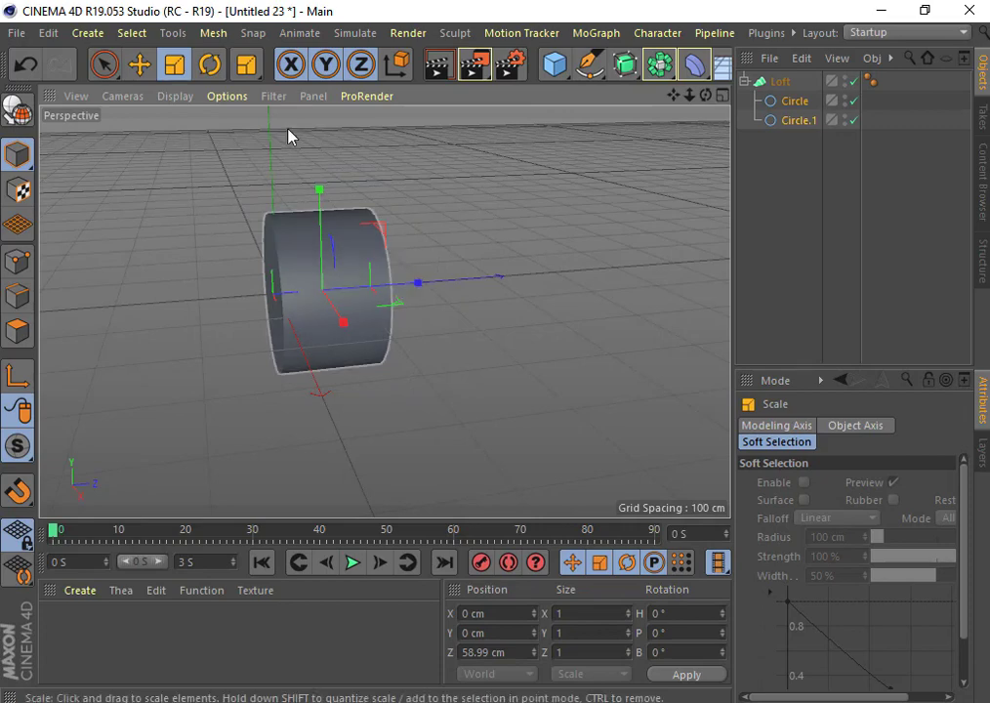
click(490, 140)
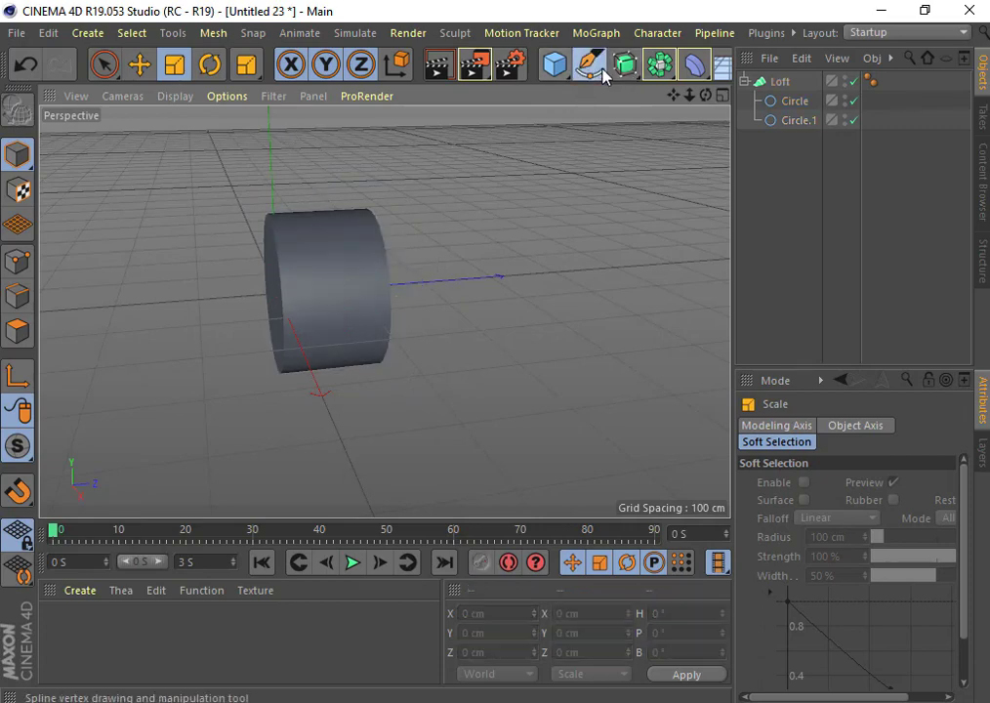
Add a third Circle to the Loft at Z 307.593 cm, tapering the surface into a cone
click(595, 68)
click(543, 135)
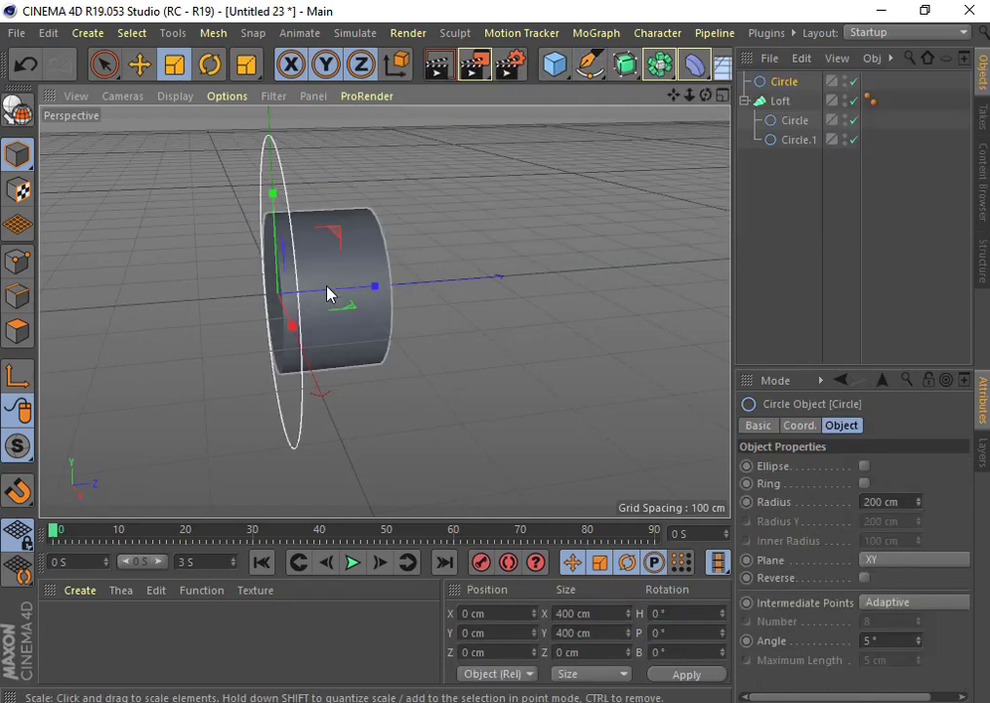
click(139, 66)
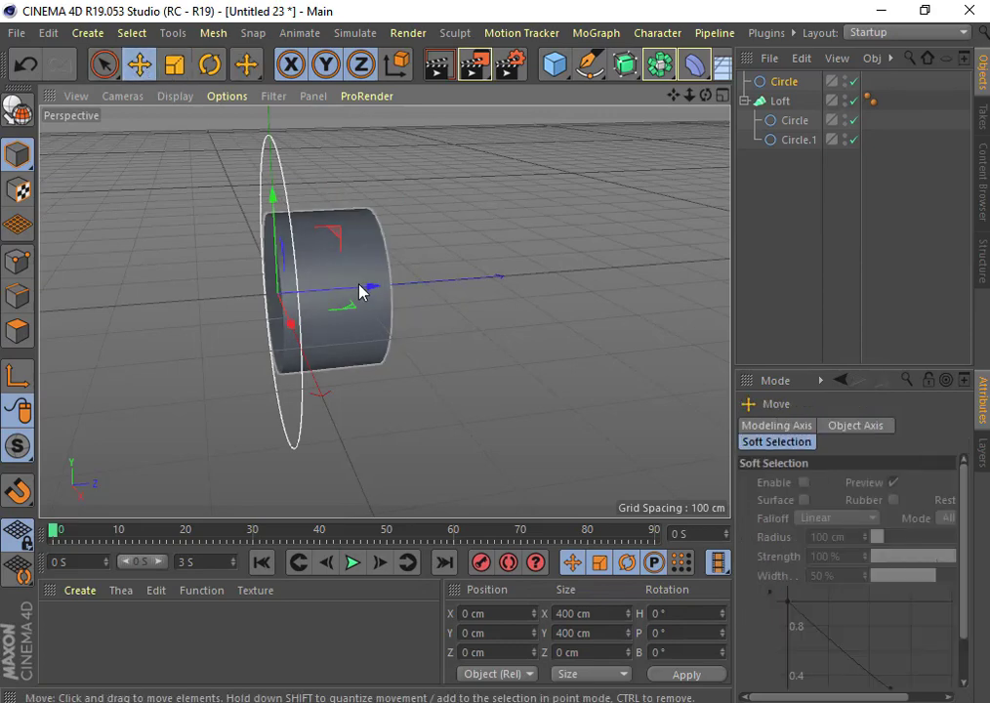
drag(371, 289, 560, 294)
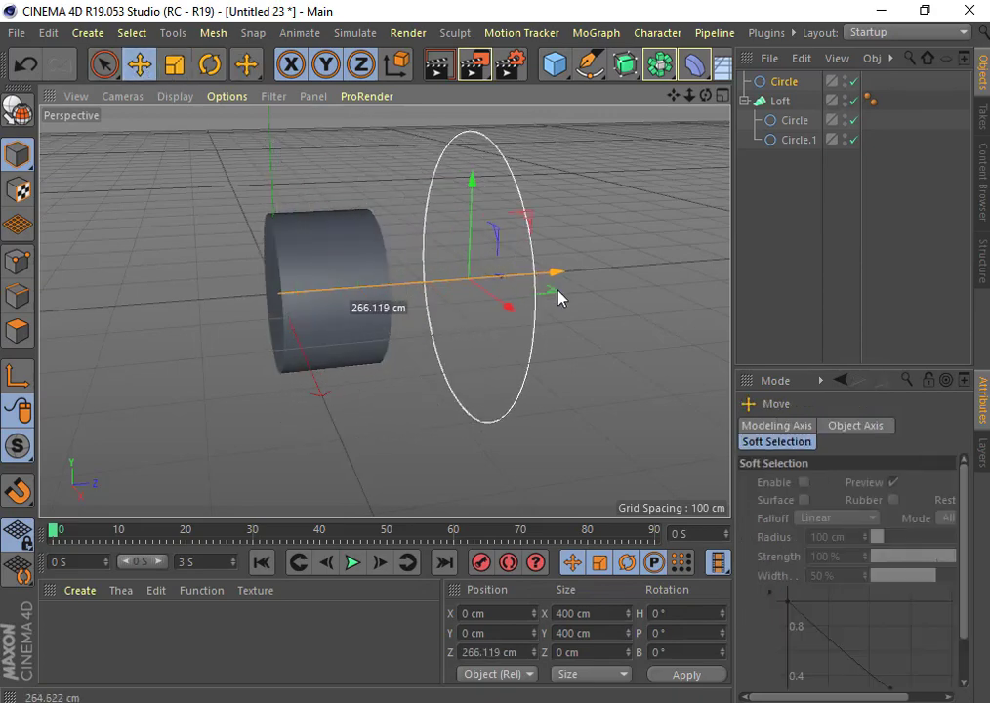
drag(783, 82, 789, 103)
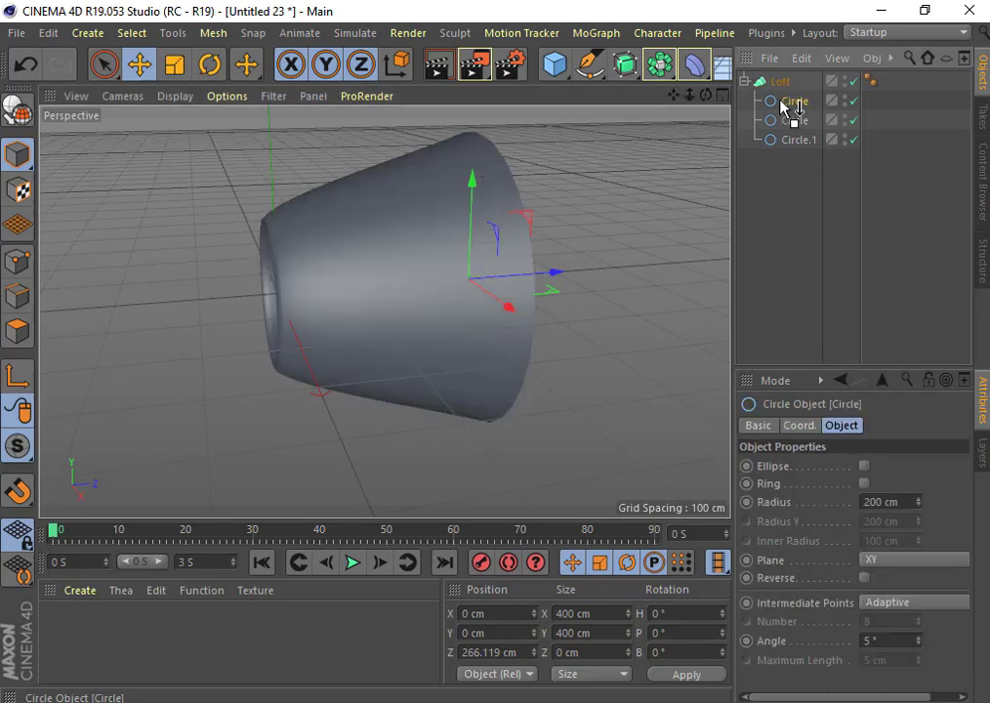
drag(559, 274, 644, 282)
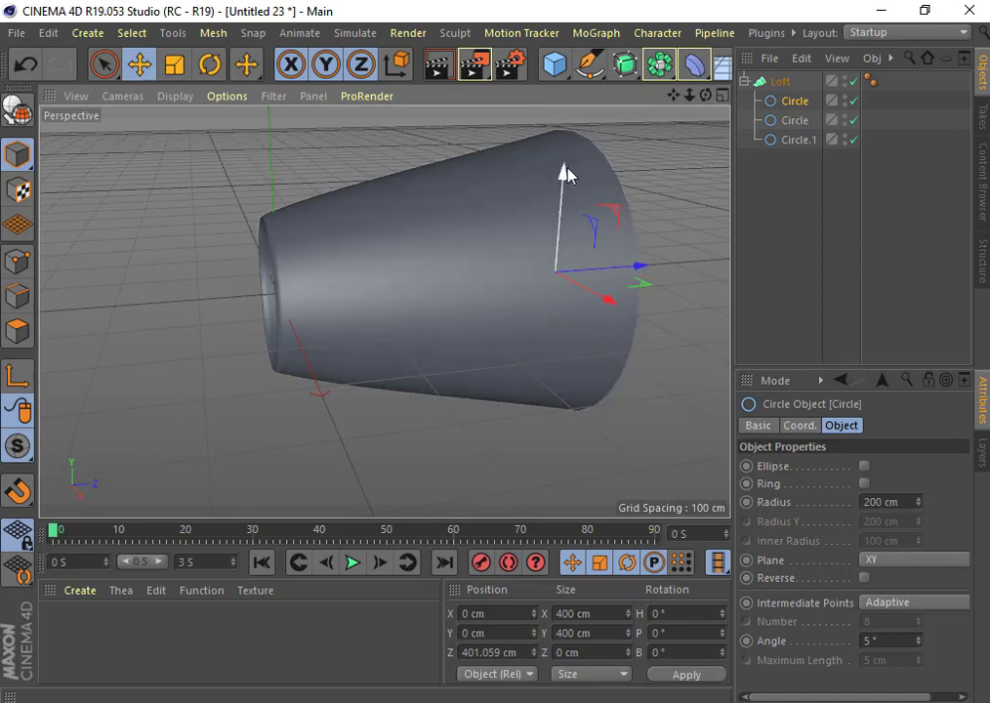
drag(568, 168, 564, 182)
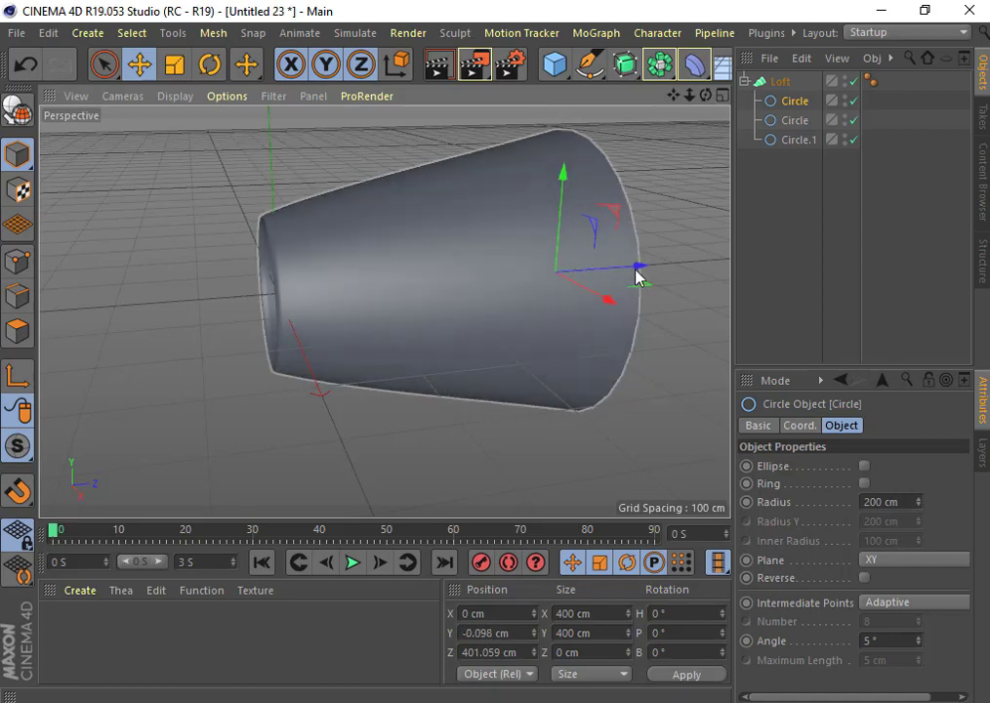
drag(638, 270, 601, 274)
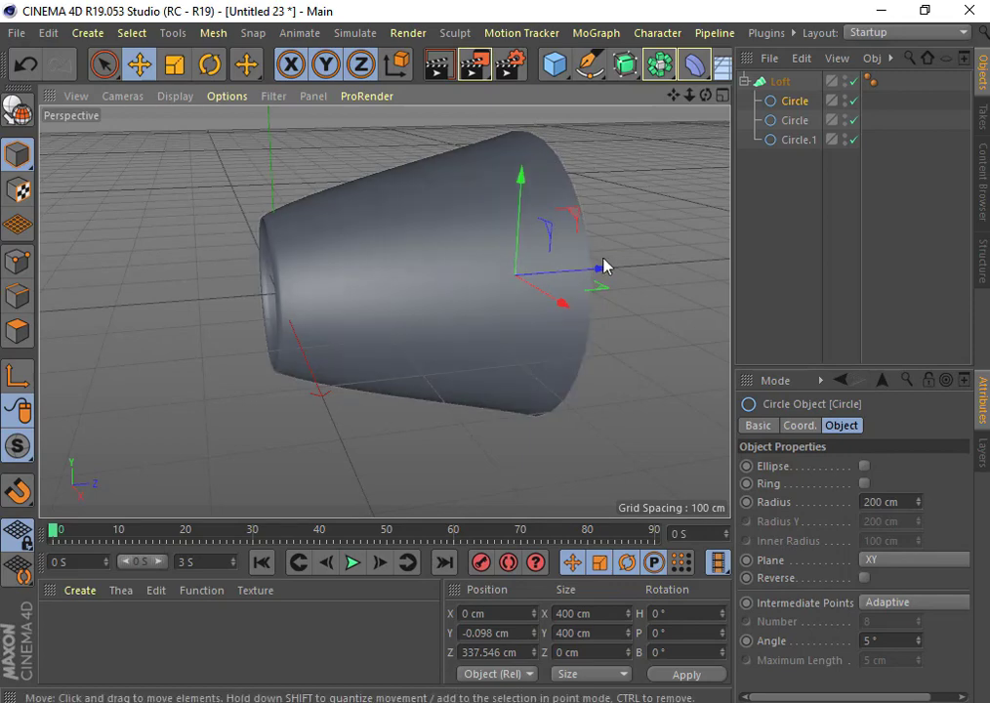
drag(596, 271, 586, 272)
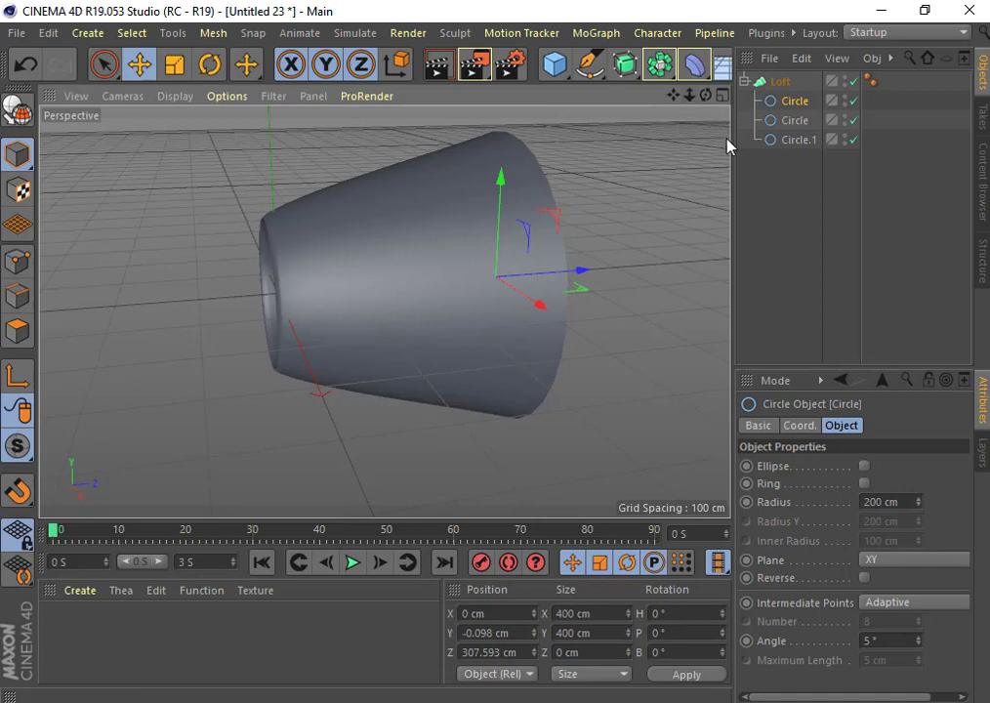
mouse_move(690, 94)
mouse_down()
mouse_move(664, 100)
mouse_move(708, 105)
mouse_up()
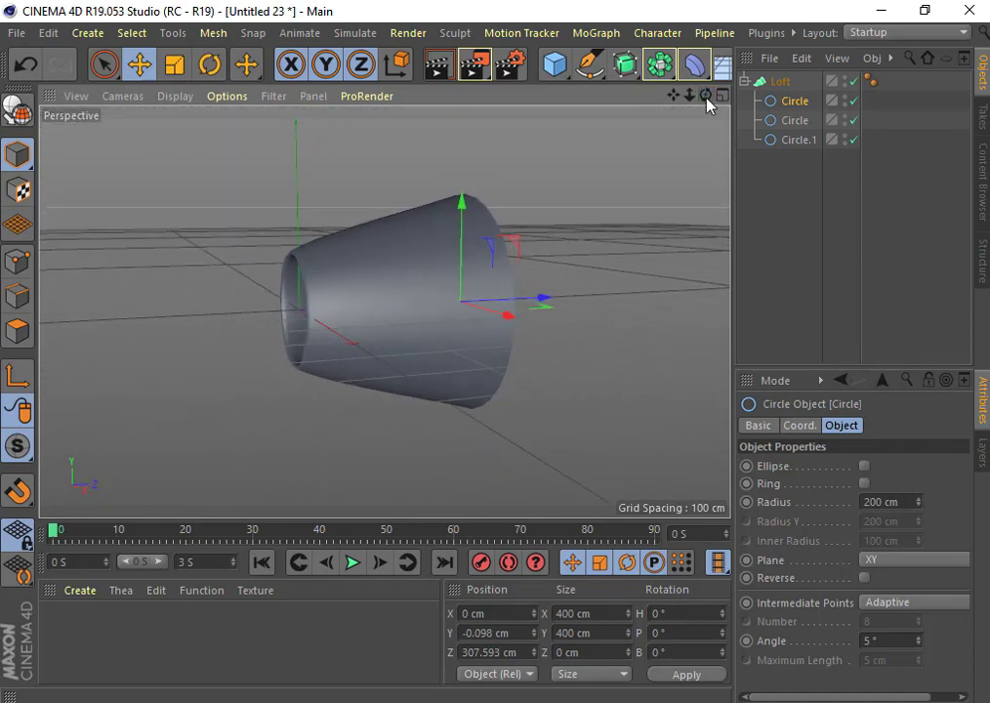